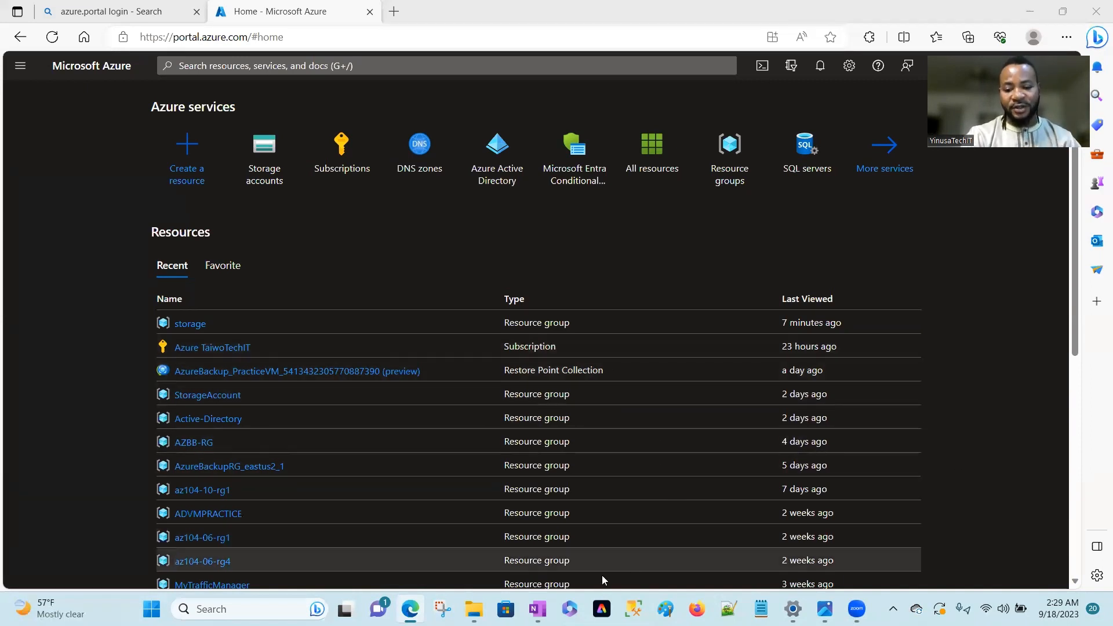
Switch to the OneNote storage account notes and replace "Four" with "Five" in the sentence about the available options and services.
mouse_move(538, 608)
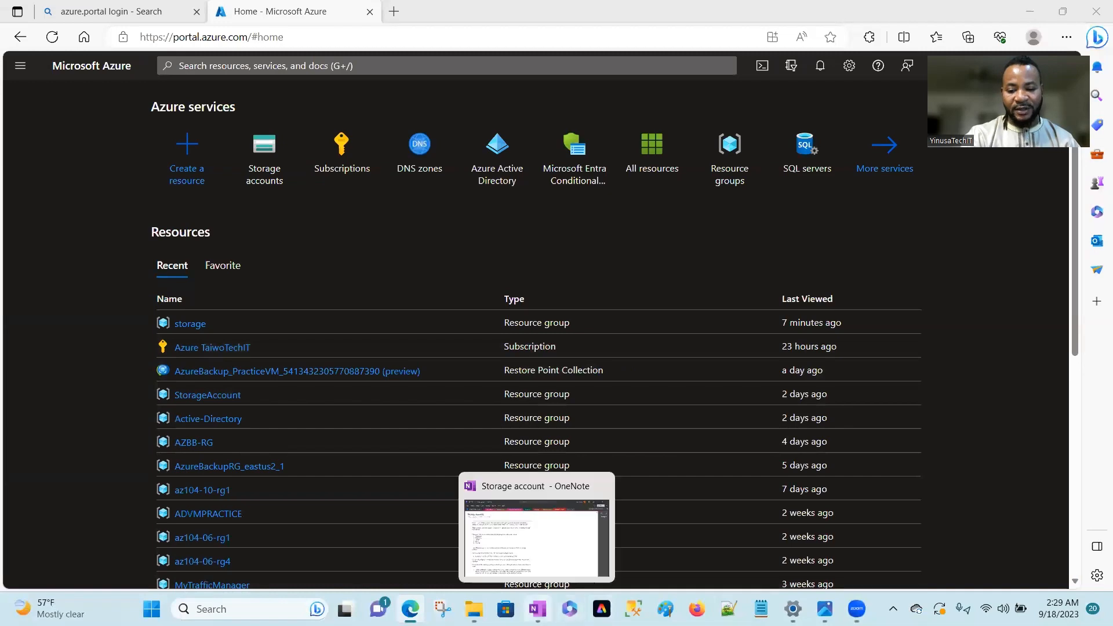
left_click(550, 556)
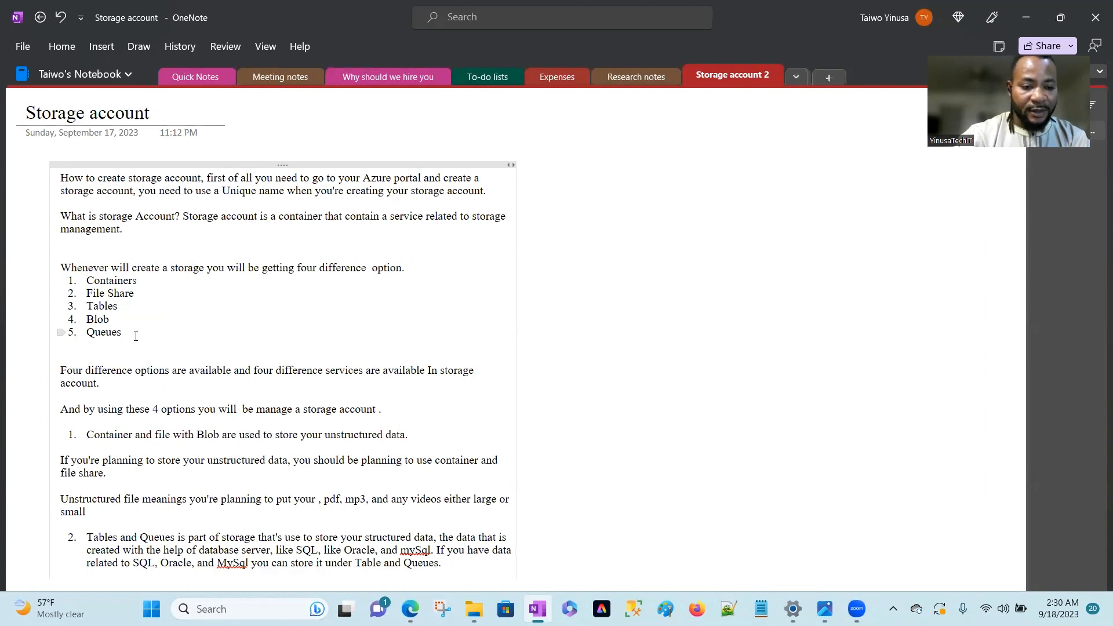
left_click(84, 372)
key("BackSpace")
key("BackSpace")
key("BackSpace")
key("BackSpace")
key("BackSpace")
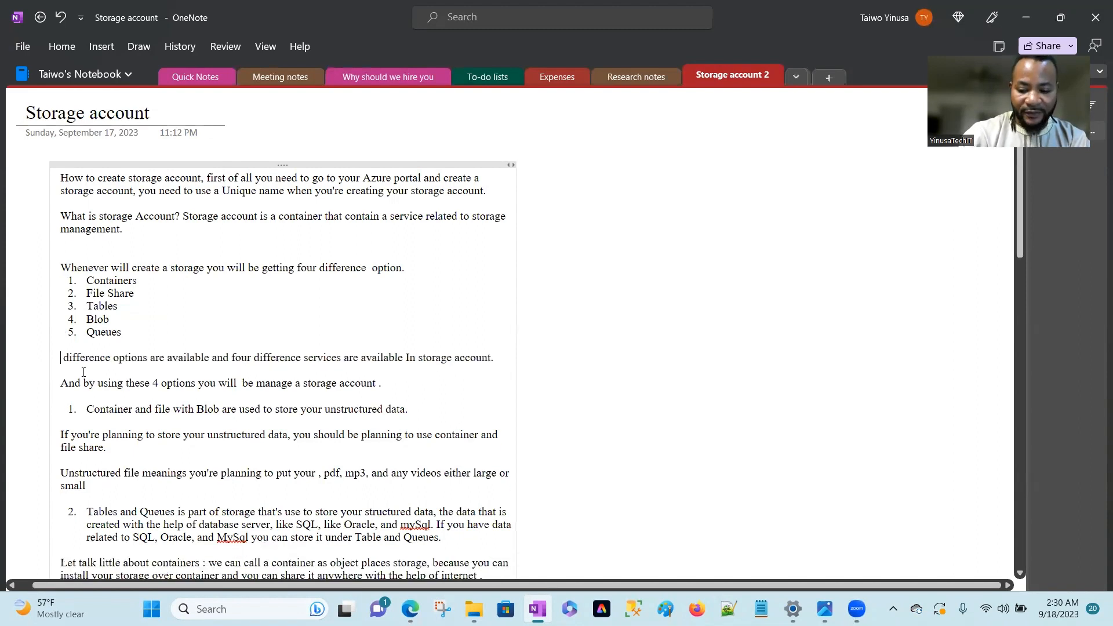
key("Return")
type("Five")
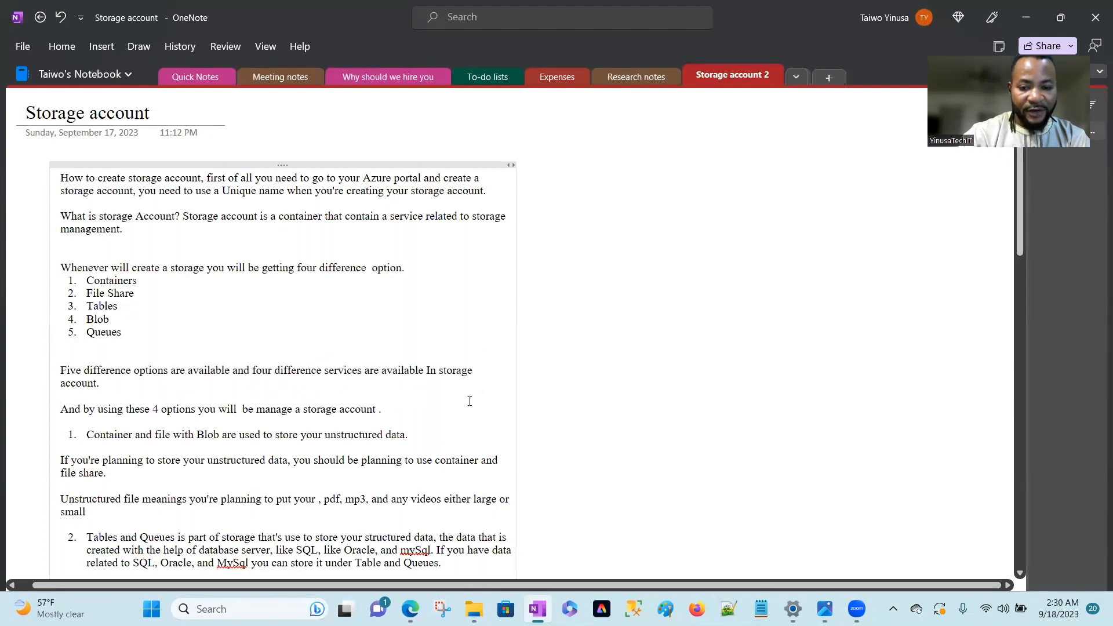
Change the number of options for managing a storage account to 5 and add "share" after "file" in the unstructured data item.
left_click(157, 410)
key("BackSpace")
type("5")
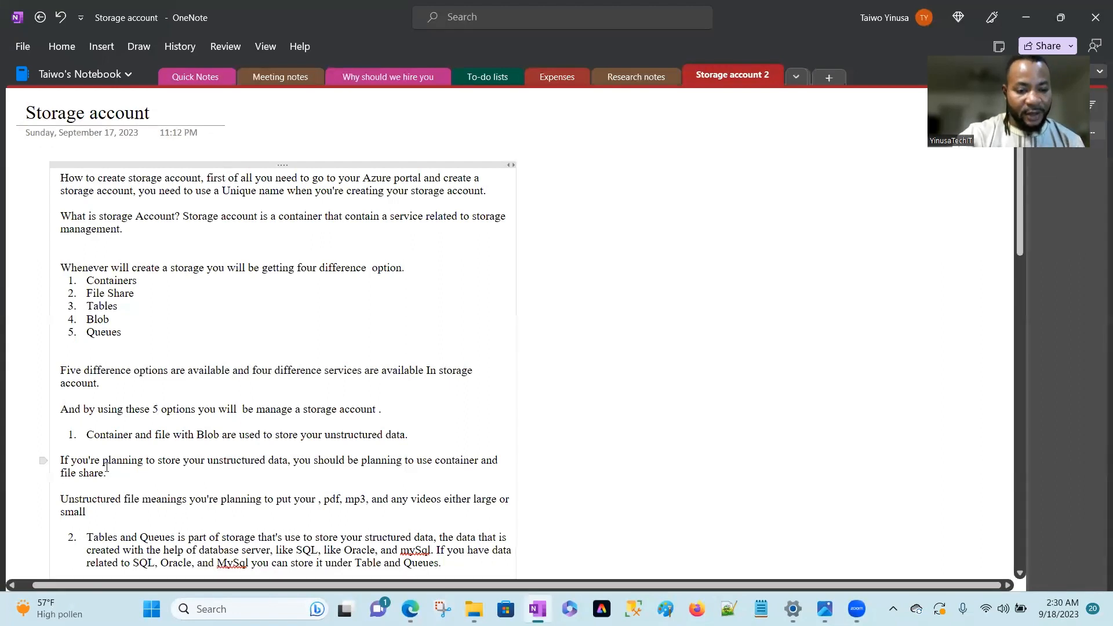
left_click(171, 434)
type("share")
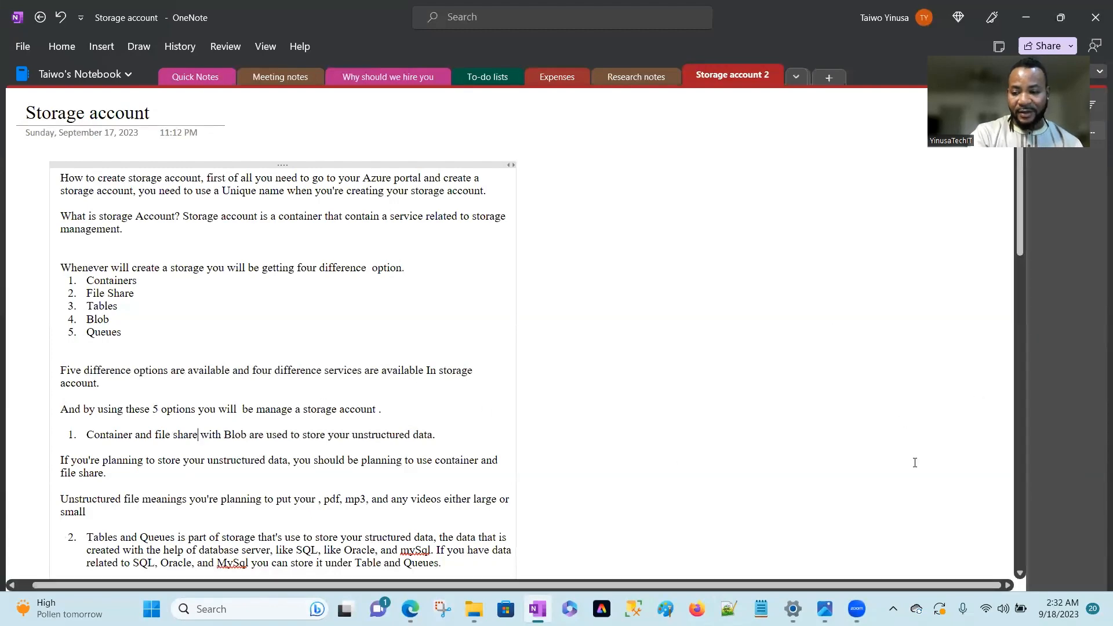
Read on through the notes about structured data, containers, pay-as-you-upload pricing, and Standard or Premium storage accounts.
left_click(1020, 573)
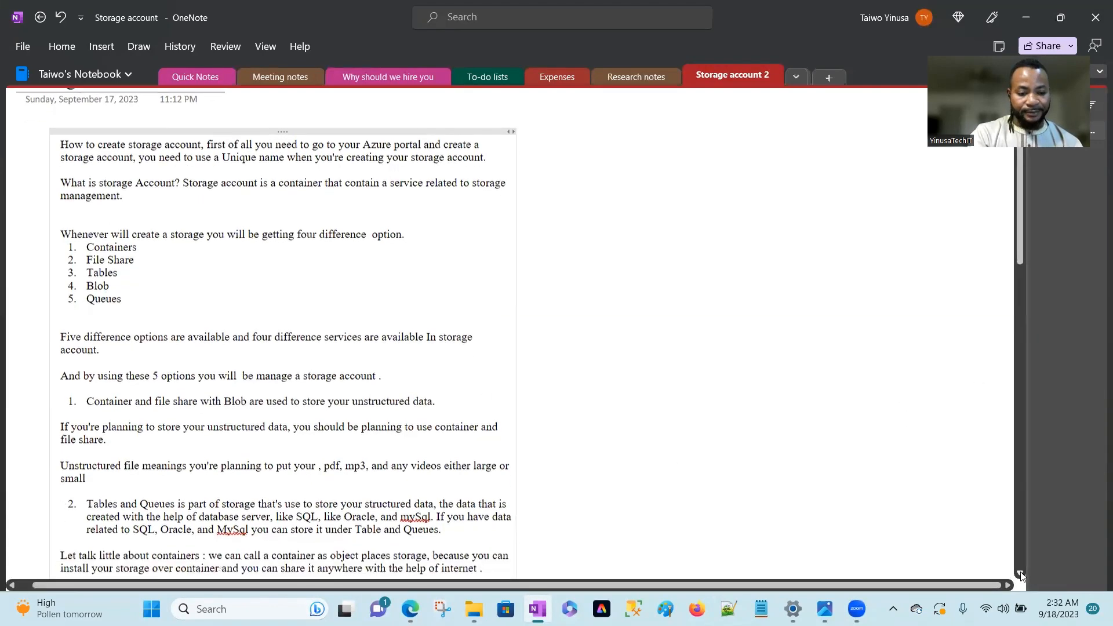
left_click(1020, 573)
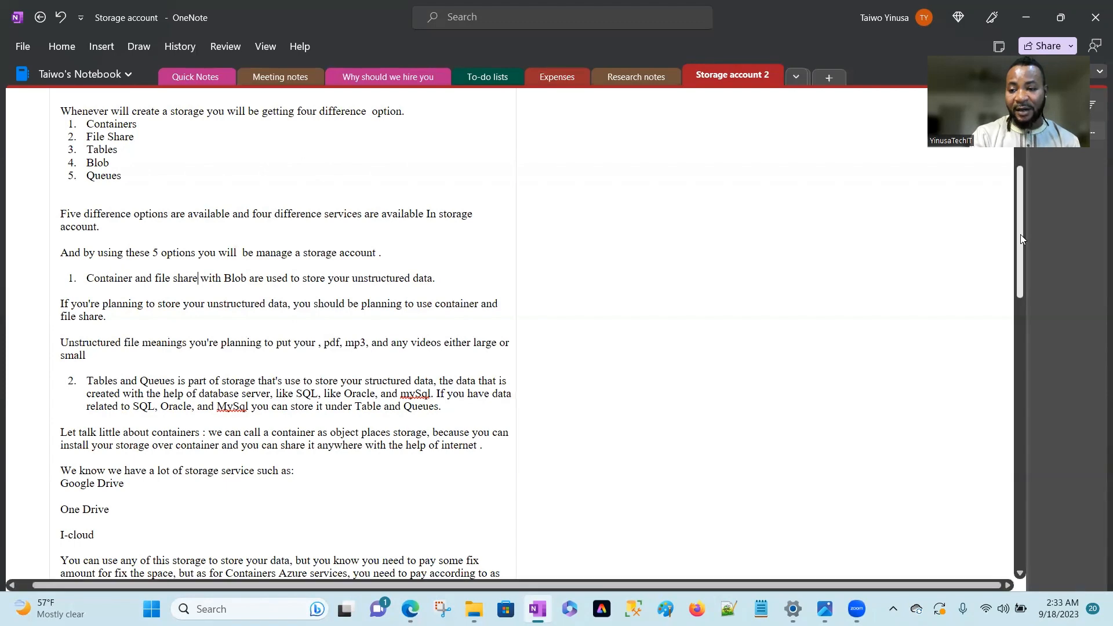
left_click_drag(1020, 234, 1016, 271)
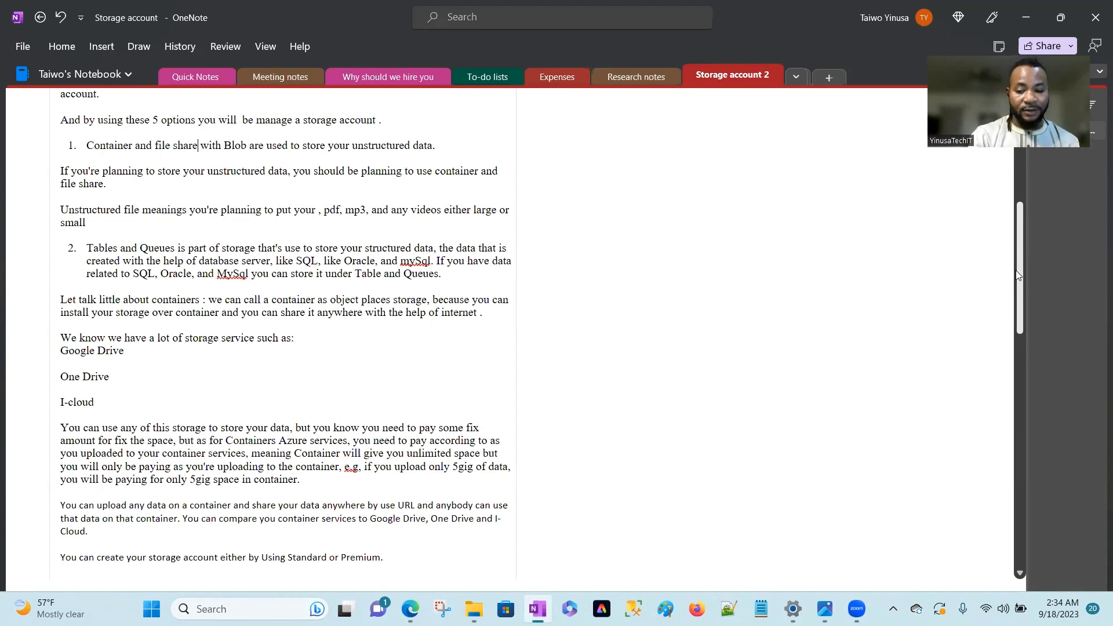
left_click_drag(1017, 275, 1017, 297)
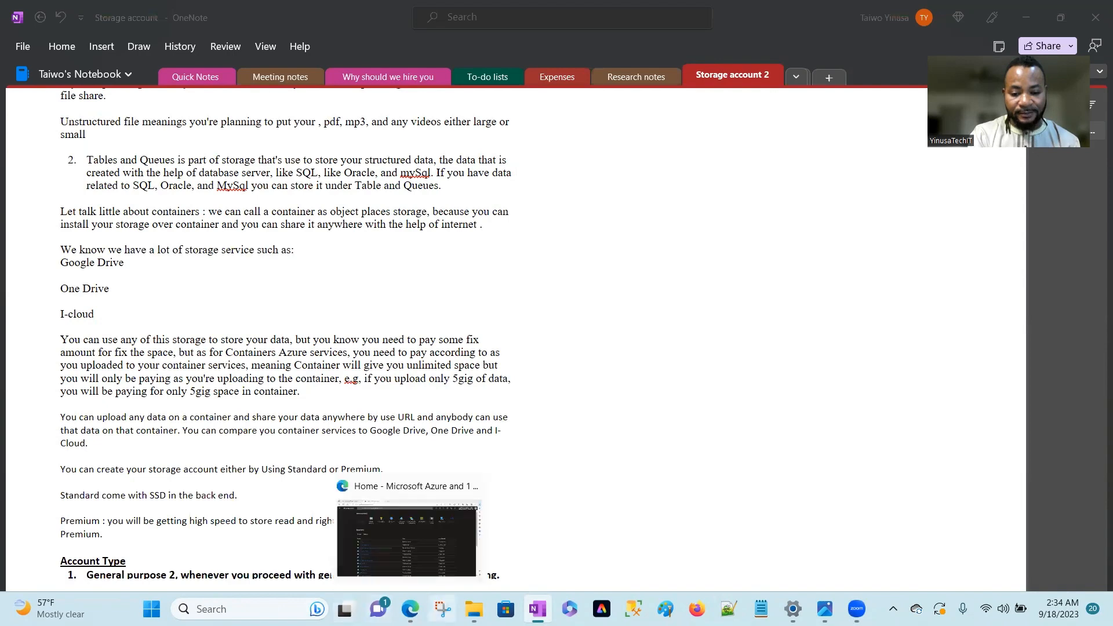
Switch to the Azure portal in Edge, search for "create stora" and open the Storage accounts service.
mouse_move(410, 609)
left_click(417, 558)
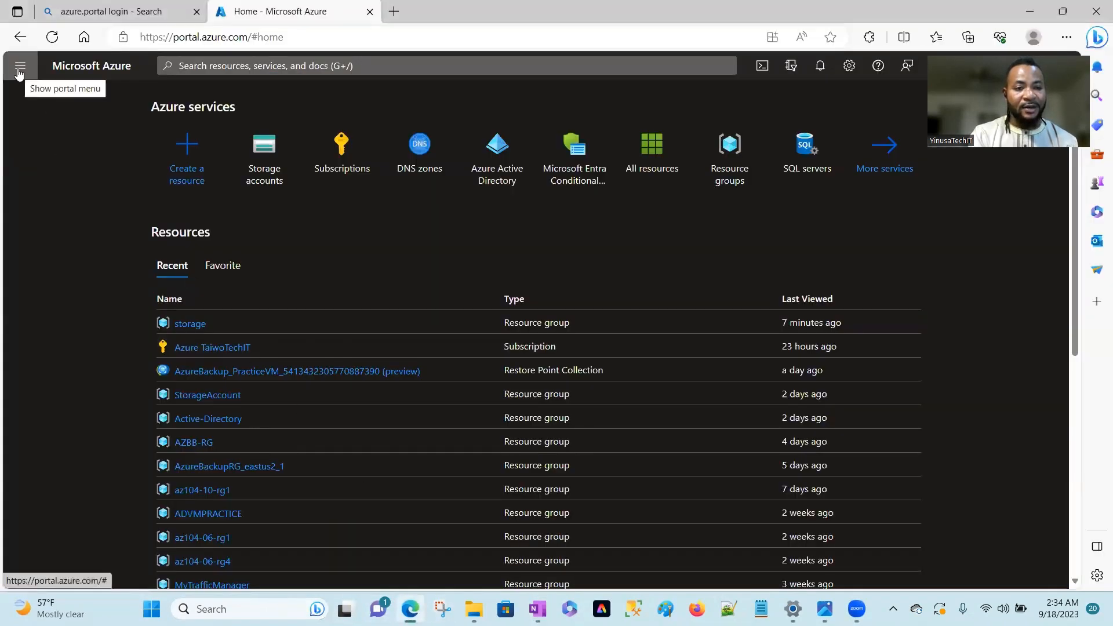
left_click(19, 72)
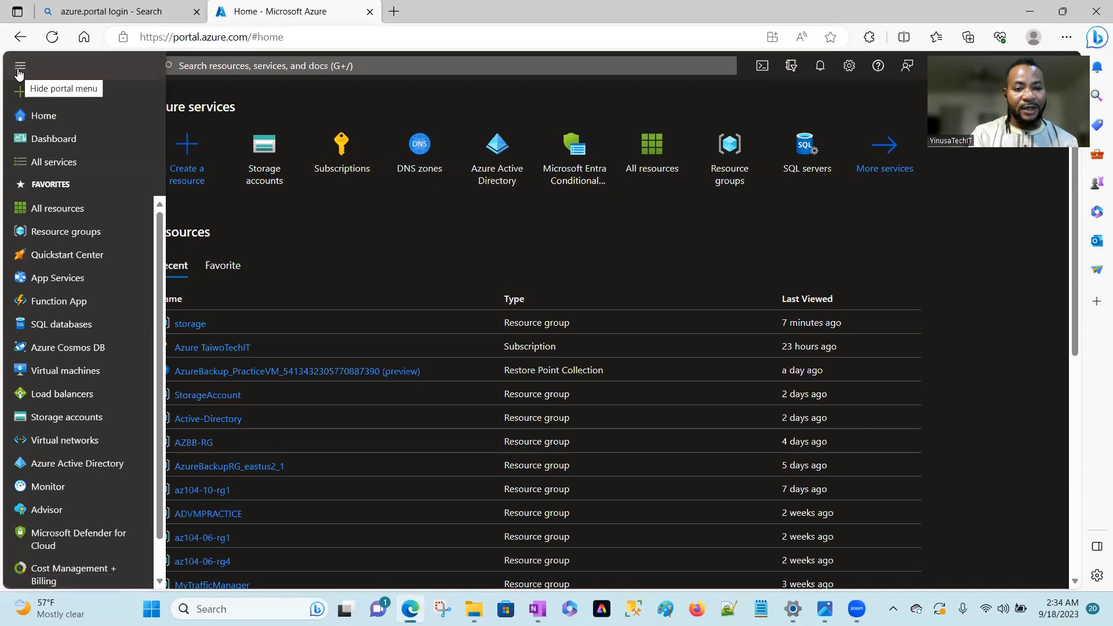
left_click(350, 66)
type("c")
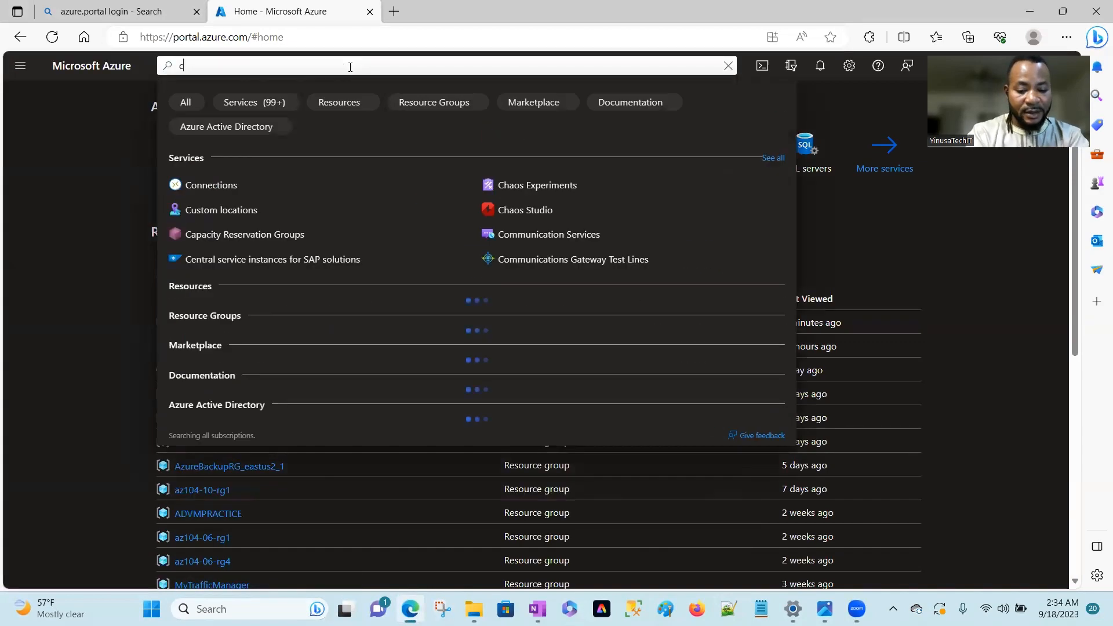
type("reate s")
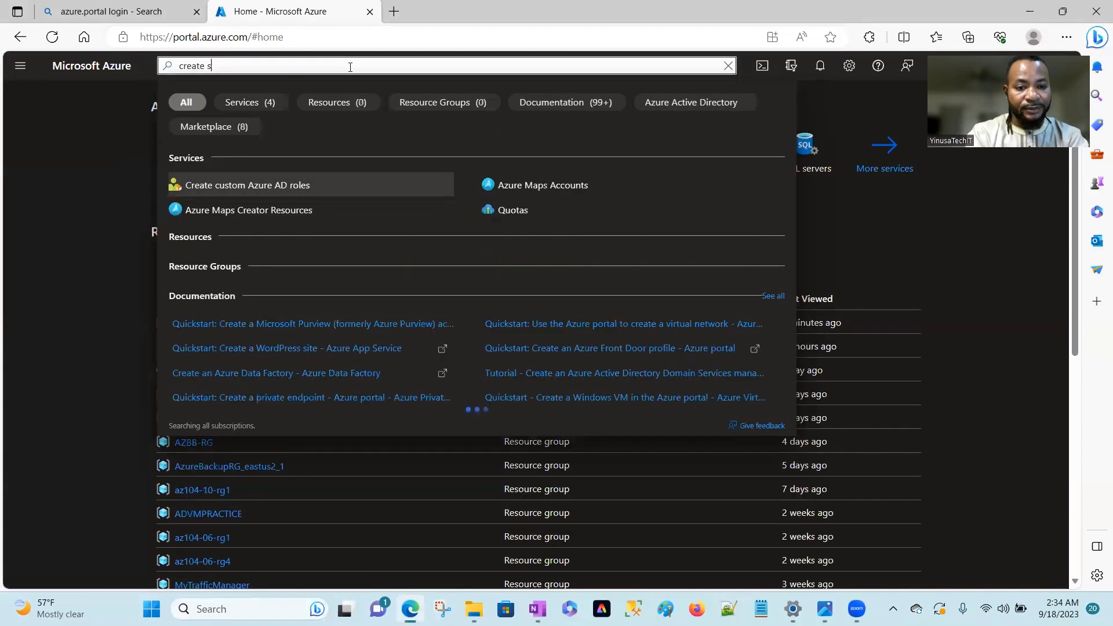
type("tora")
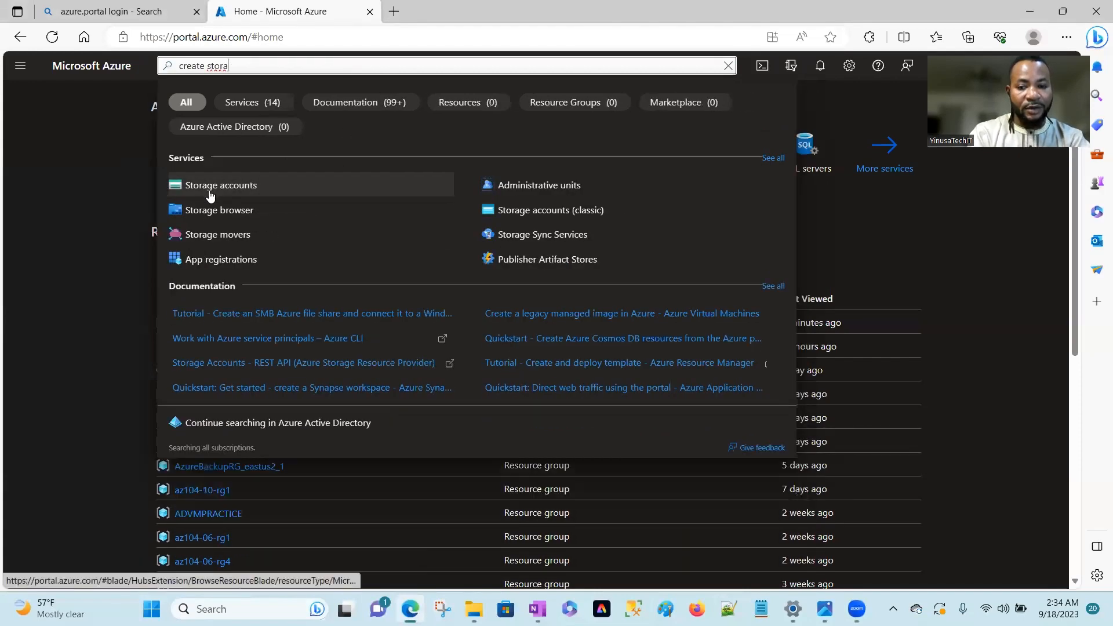
left_click(209, 190)
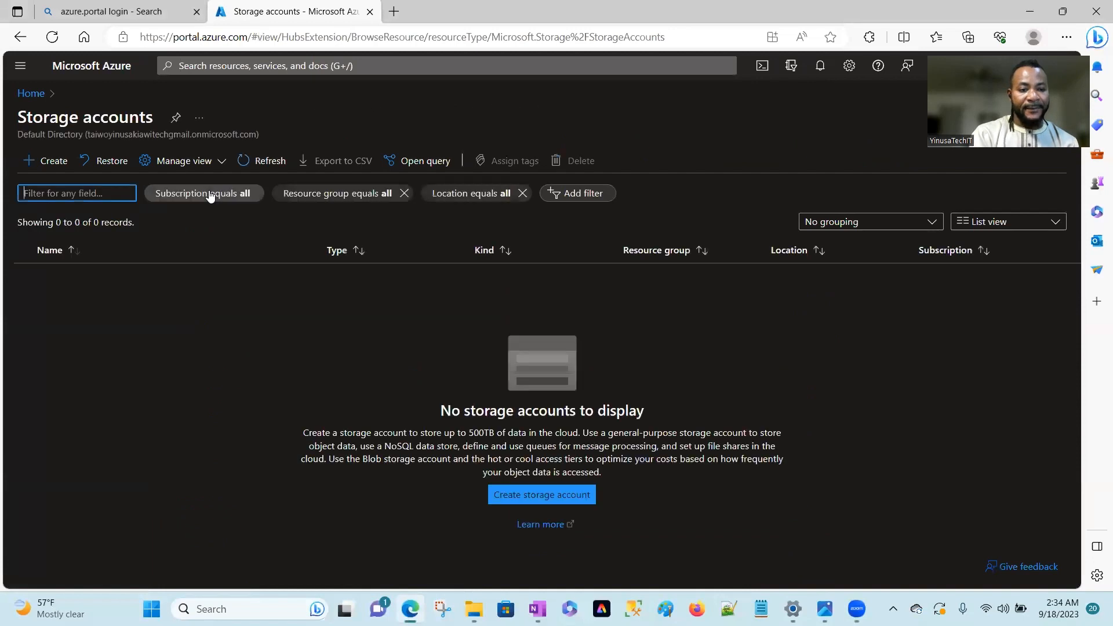
Start creating a storage account and assign it to the existing resource group "storage".
left_click(46, 165)
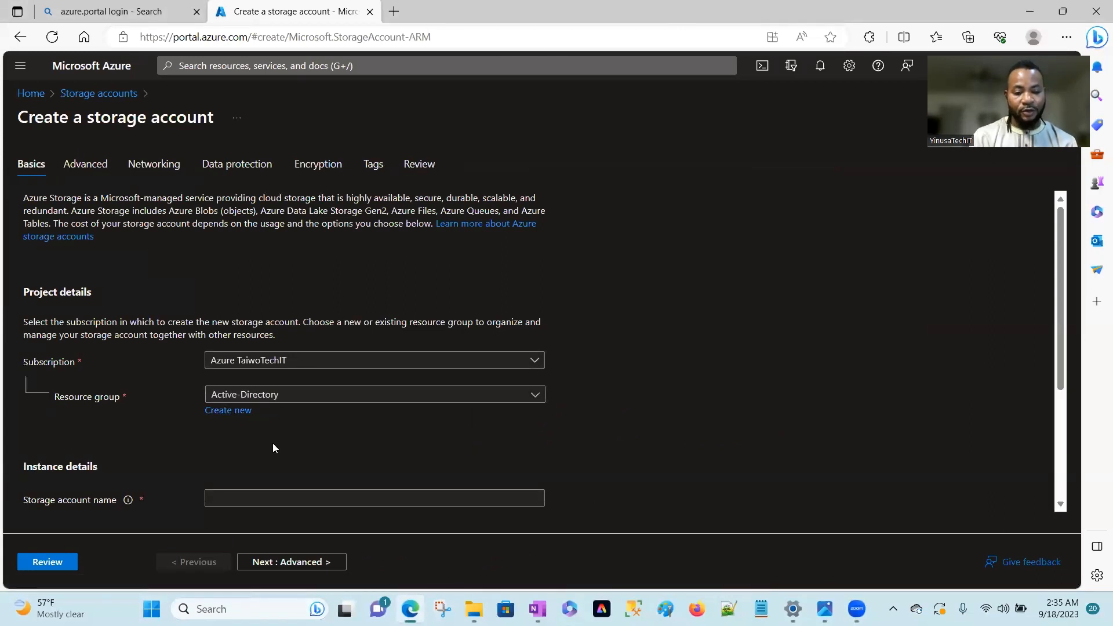
left_click(237, 411)
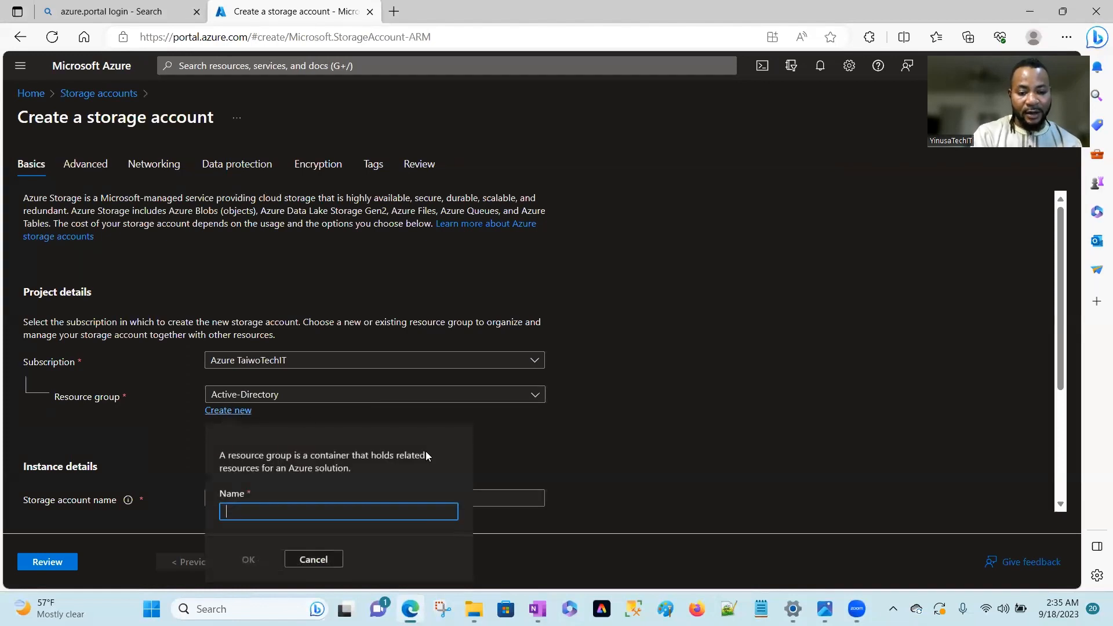
left_click(306, 561)
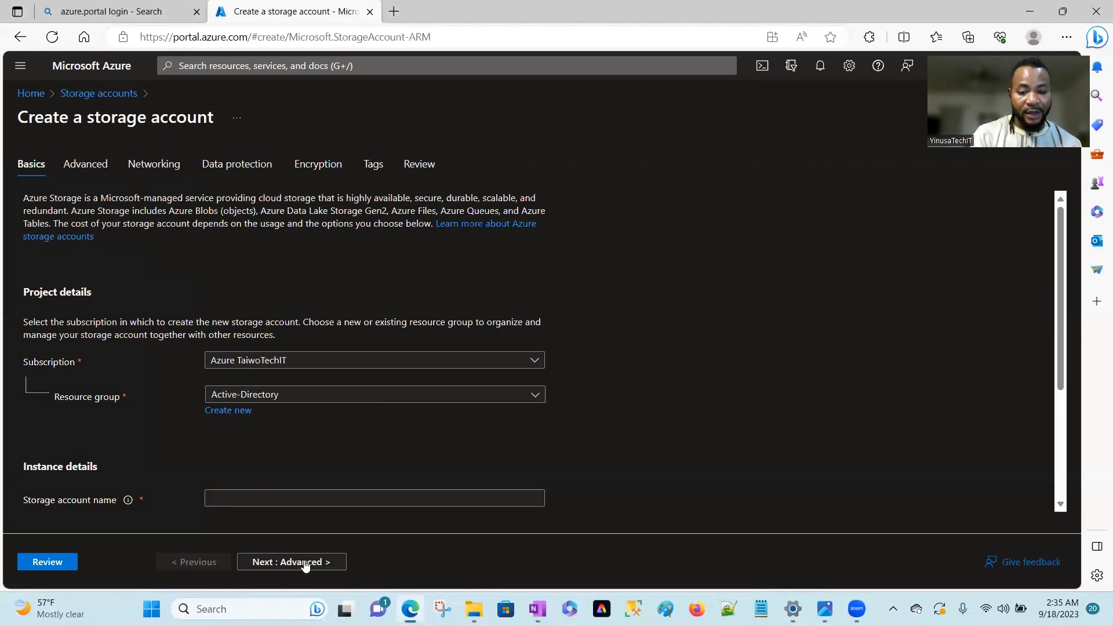
left_click(532, 397)
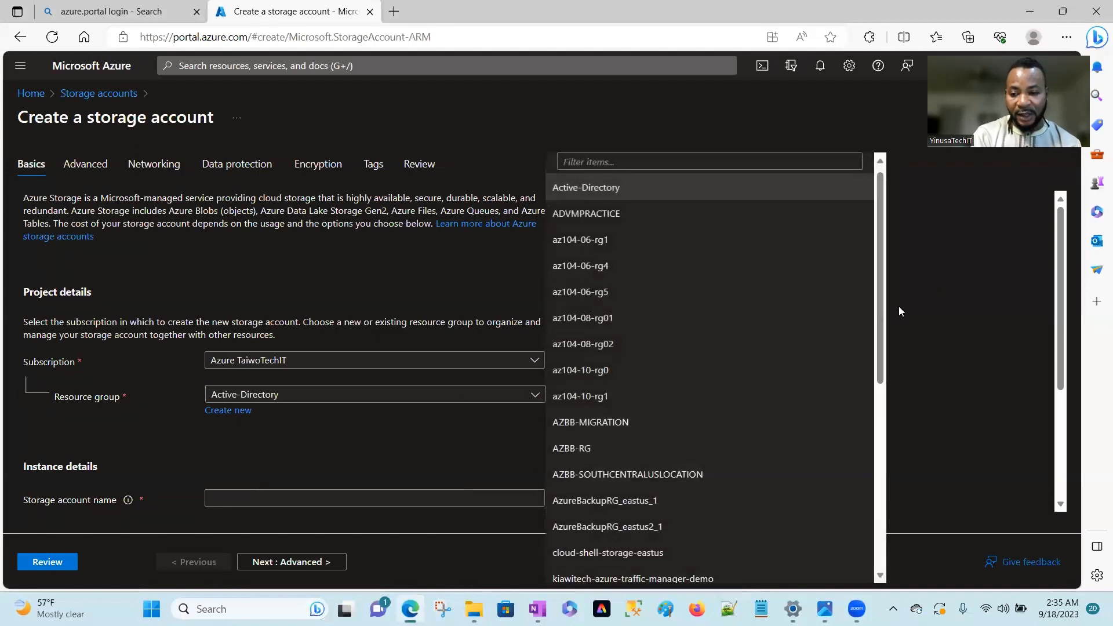
left_click_drag(882, 316, 869, 476)
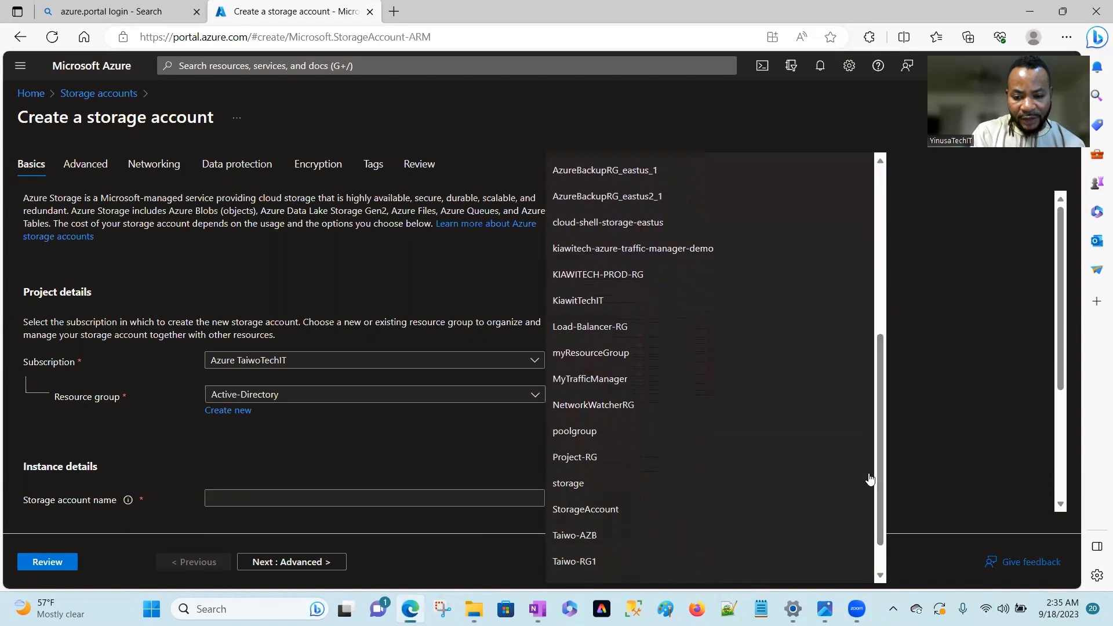
left_click(564, 483)
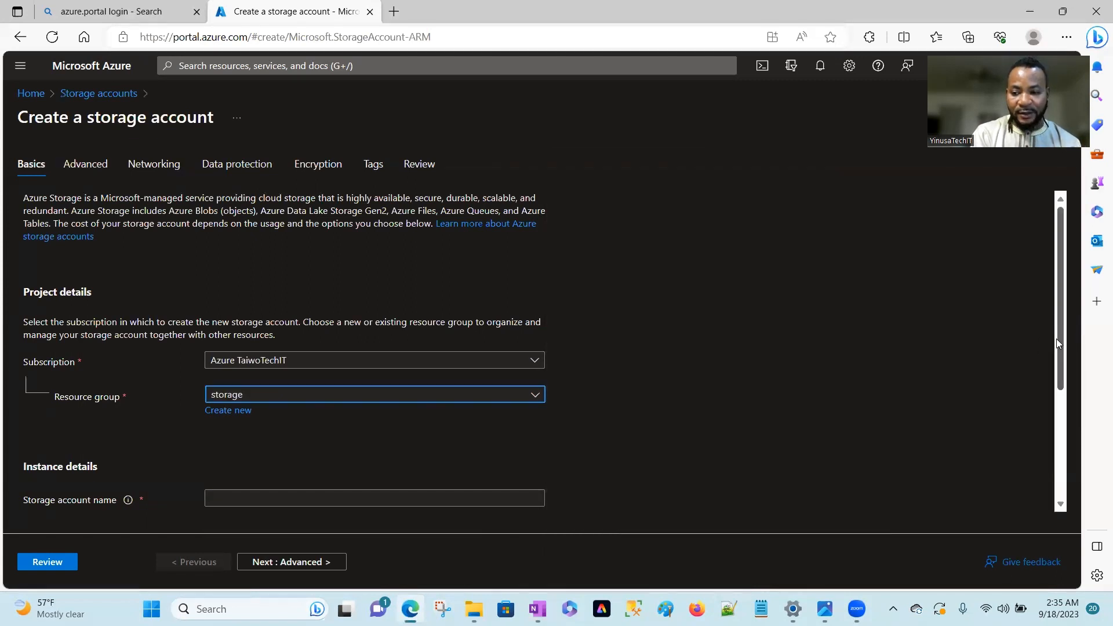
Name the storage account 245storage in the instance details.
left_click_drag(1055, 339, 1056, 354)
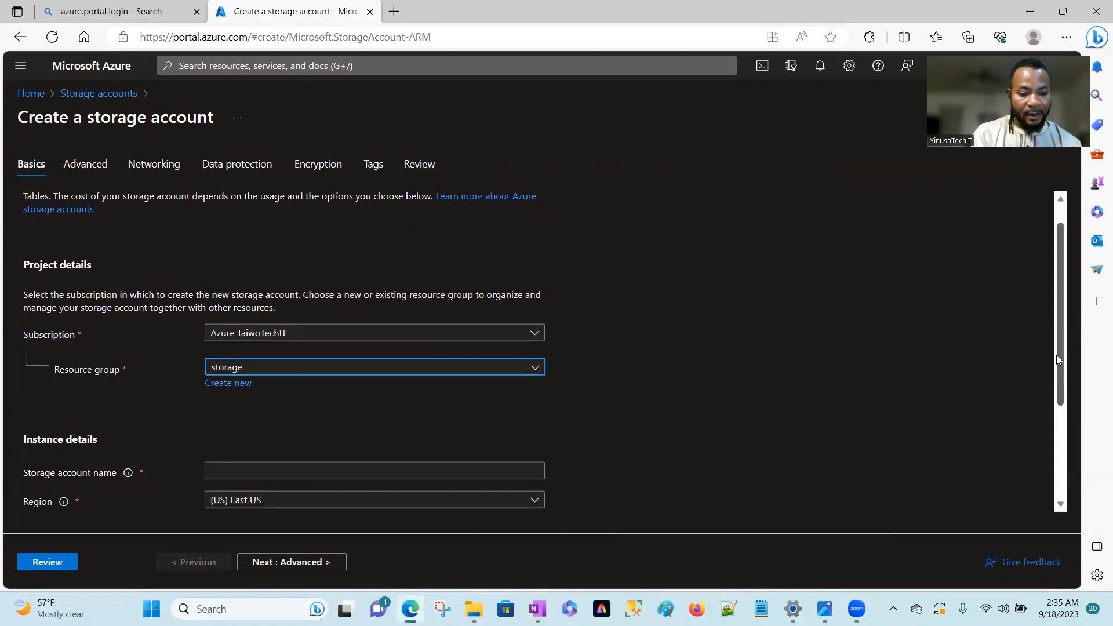
left_click(260, 474)
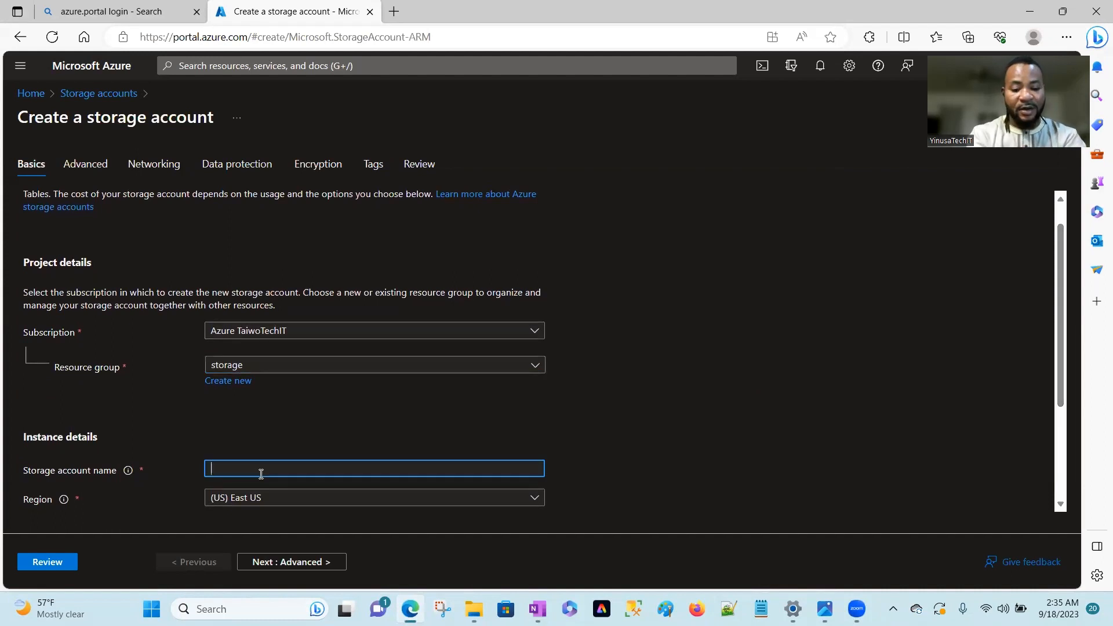
type("245s")
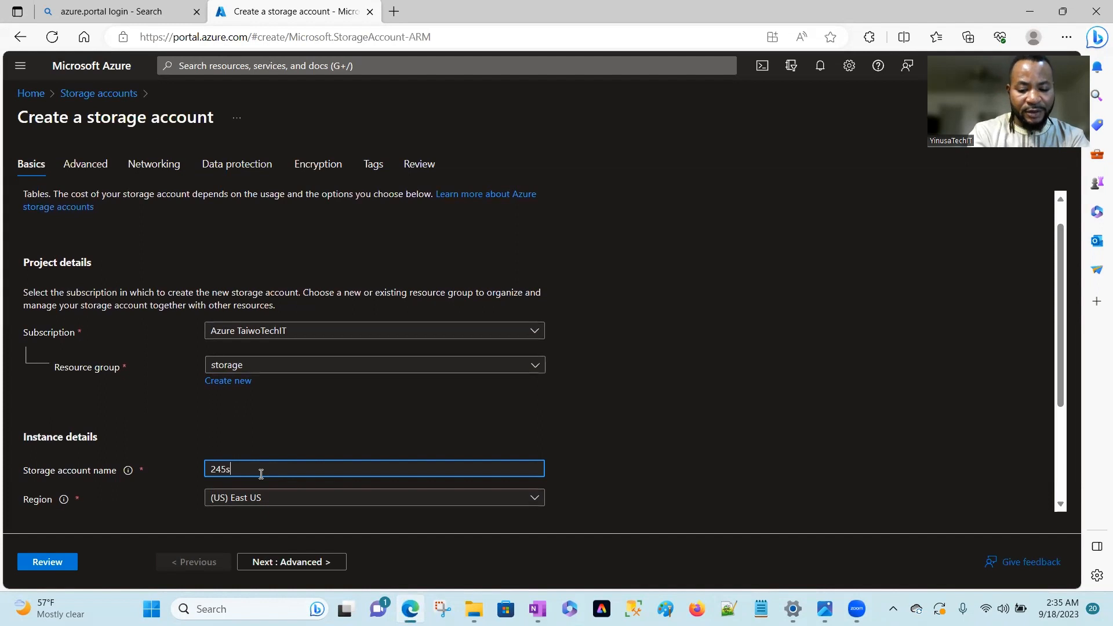
type("torae")
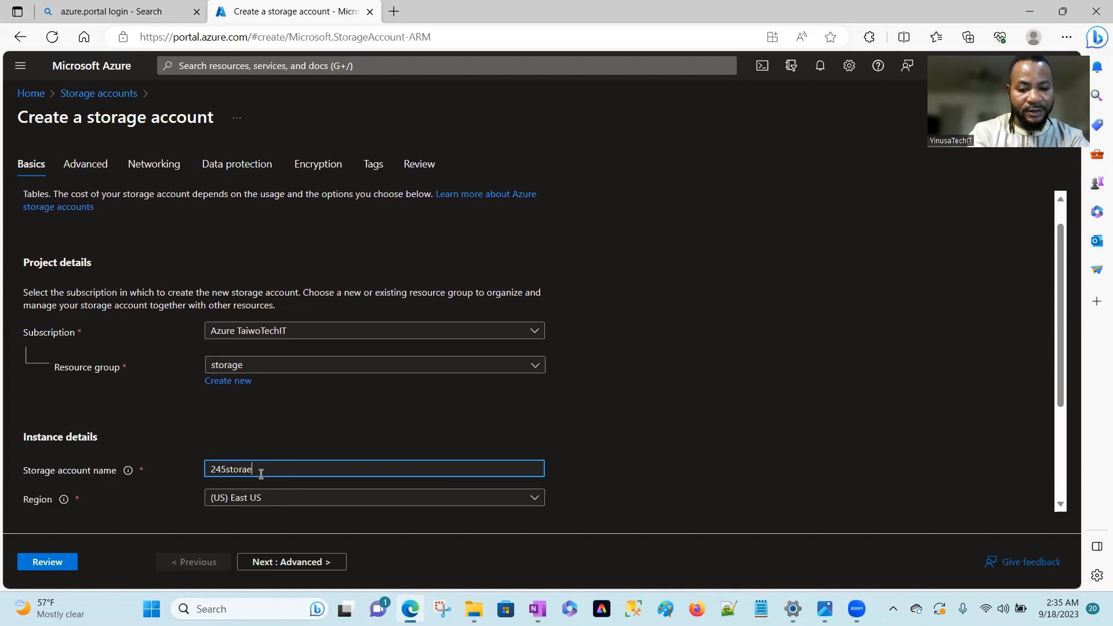
key("BackSpace")
type("ge")
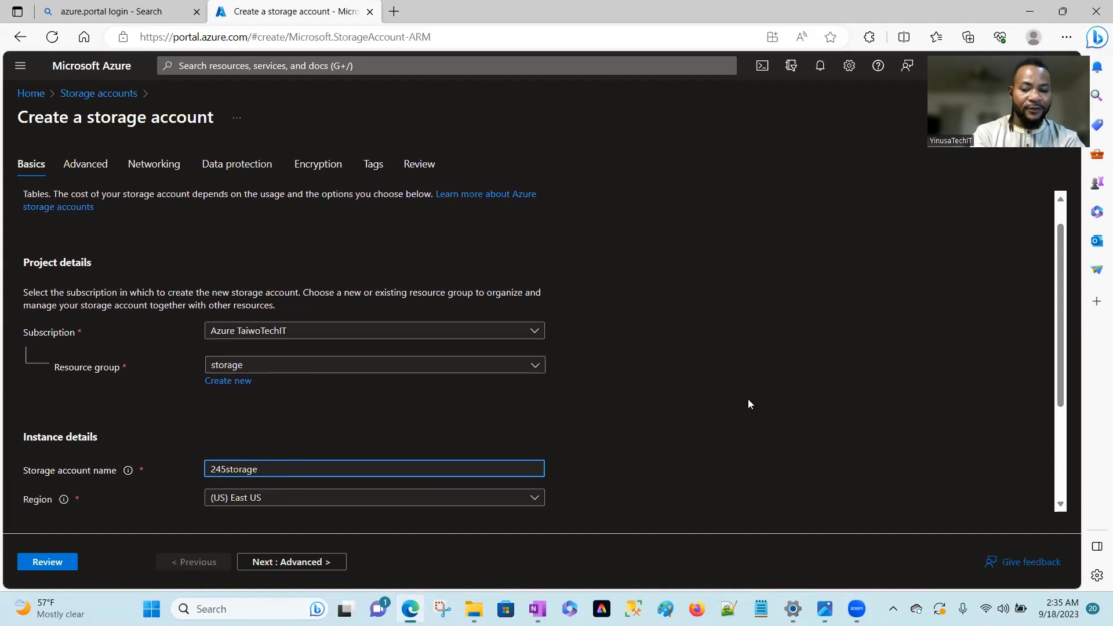
Examine the regions offered for the storage account without choosing a different one.
left_click_drag(1057, 349, 1057, 382)
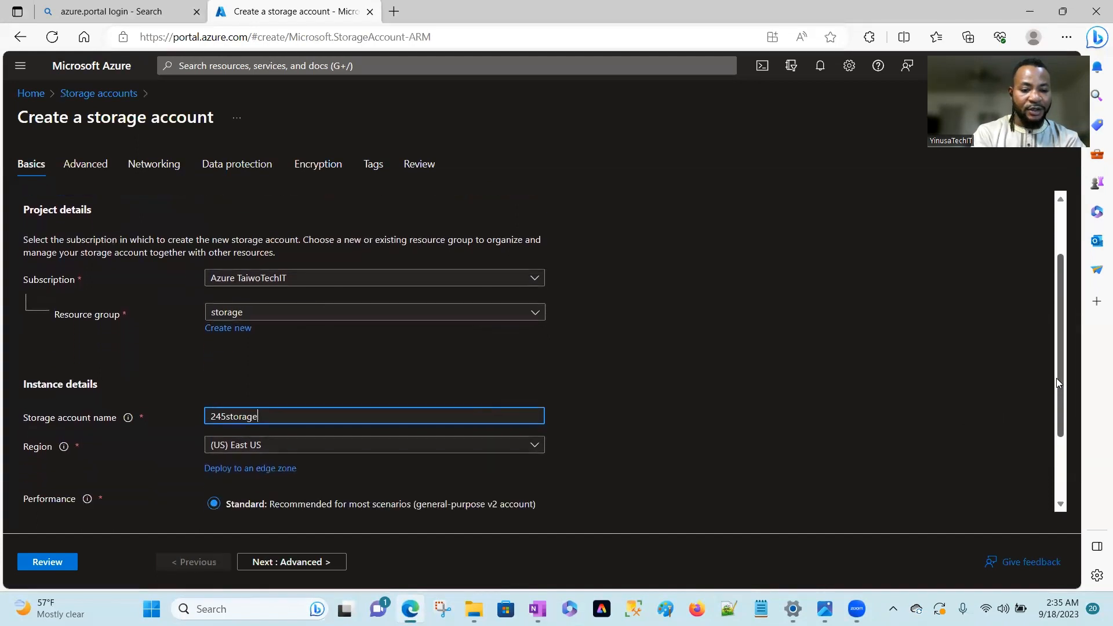
left_click(534, 446)
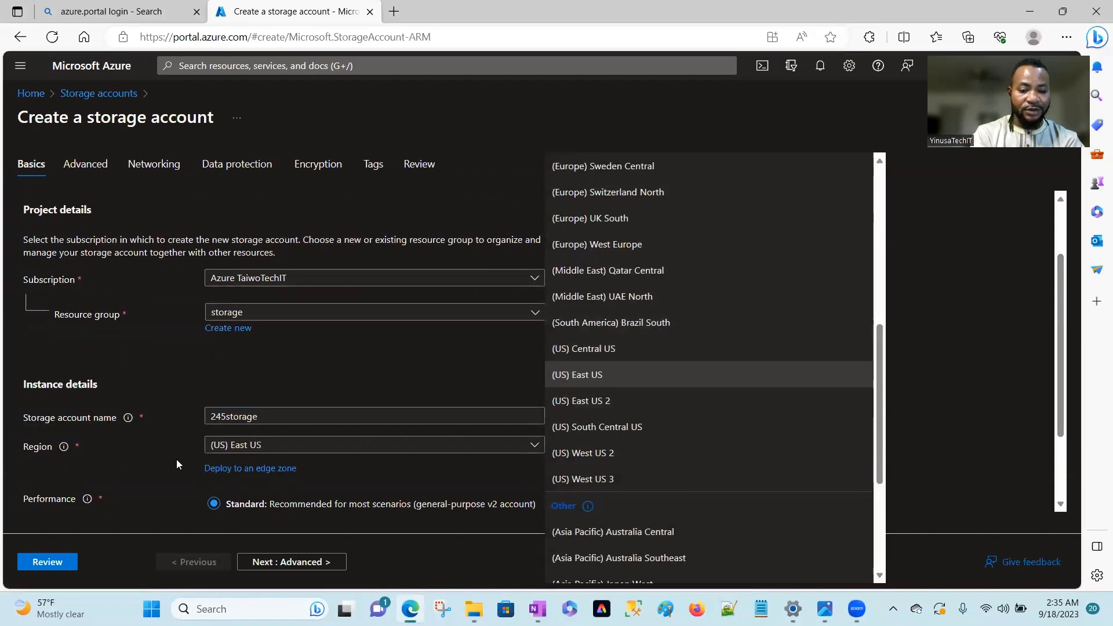
key("Escape")
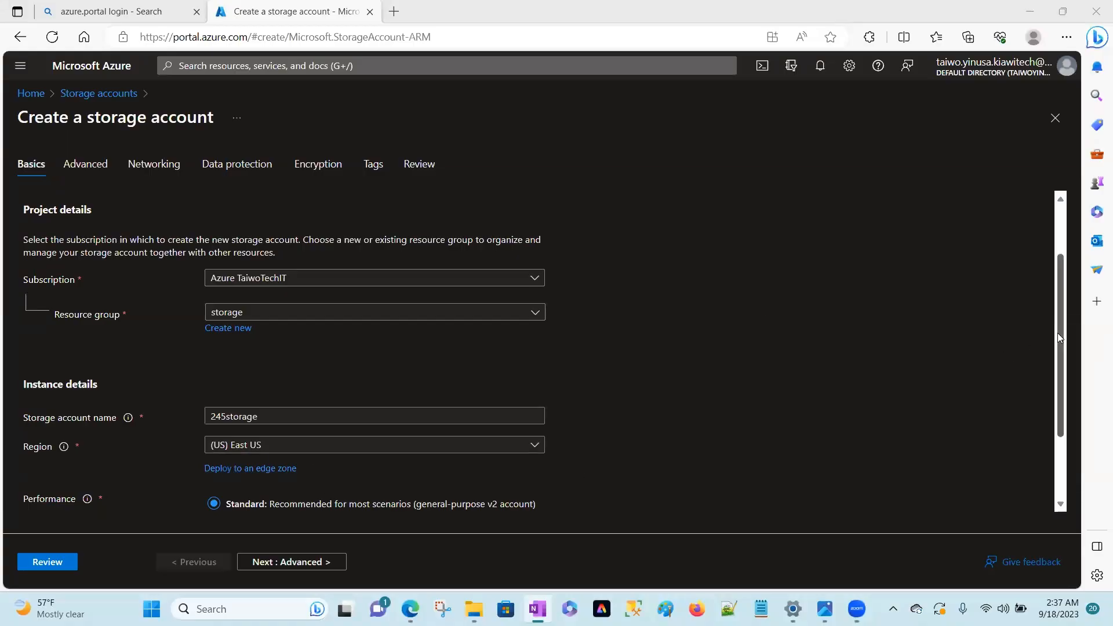
Select Premium performance to examine its premium account types, and set performance back to Standard.
left_click_drag(1059, 338, 1059, 361)
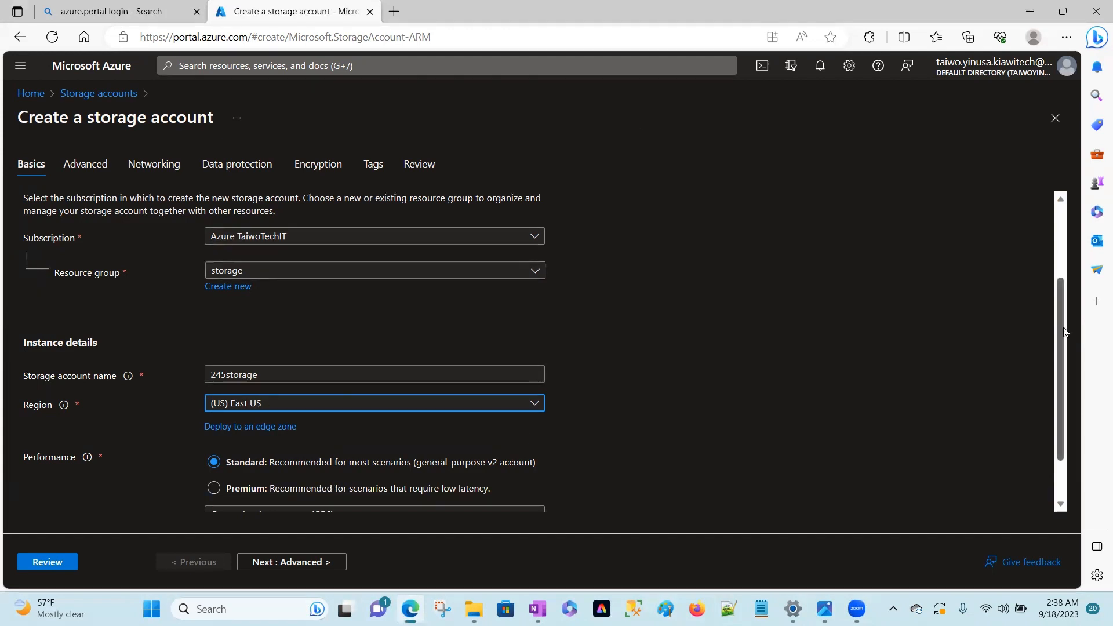
scroll(1064, 331, "down", 2)
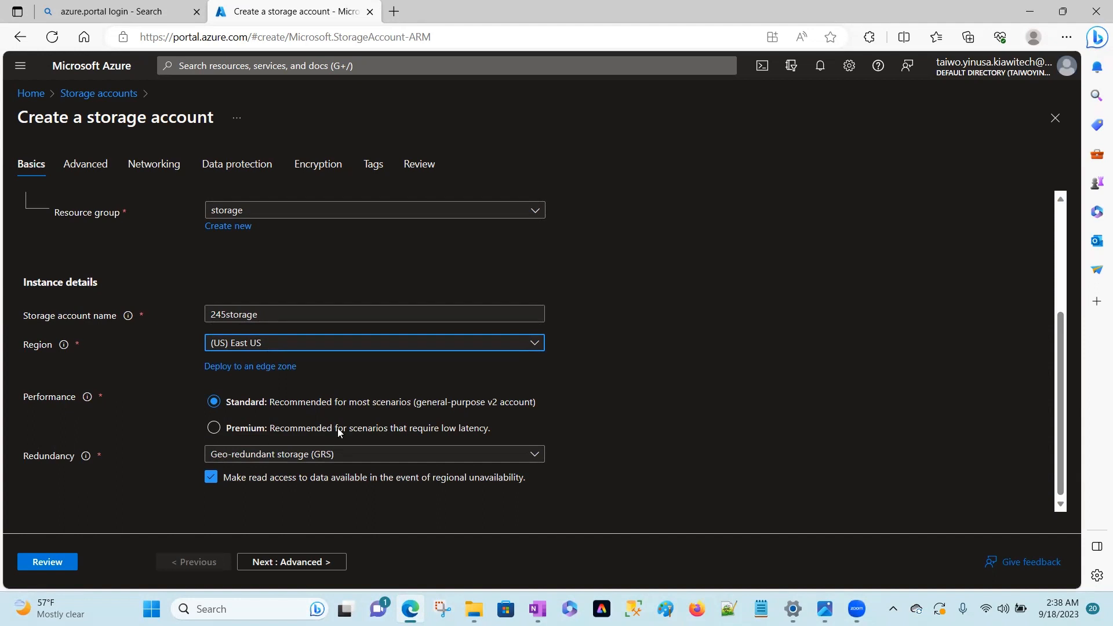
left_click(214, 428)
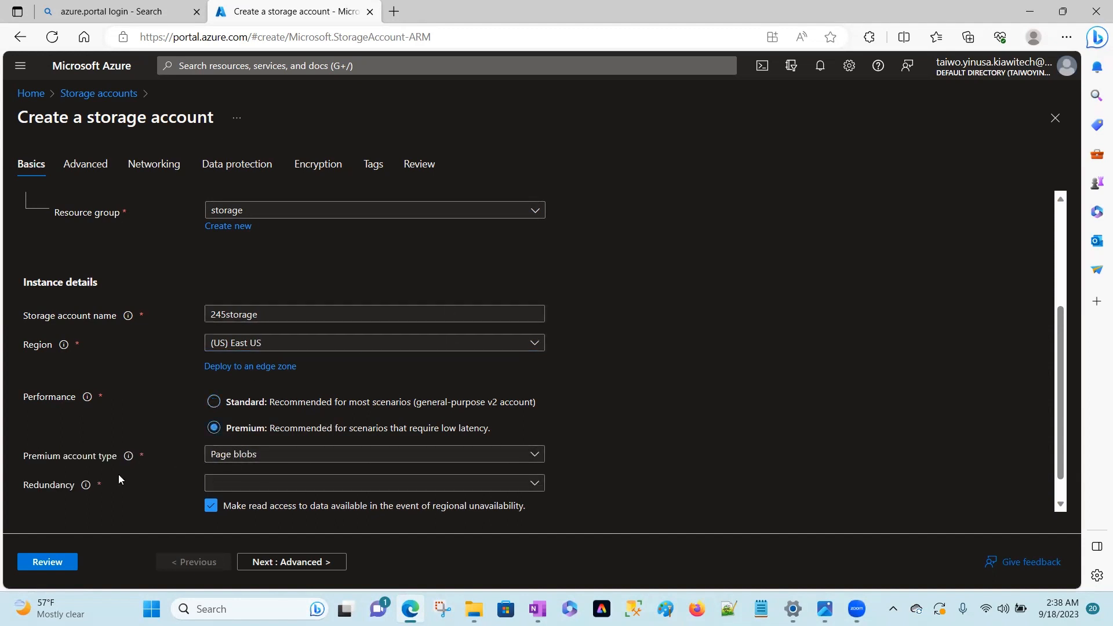
left_click(534, 456)
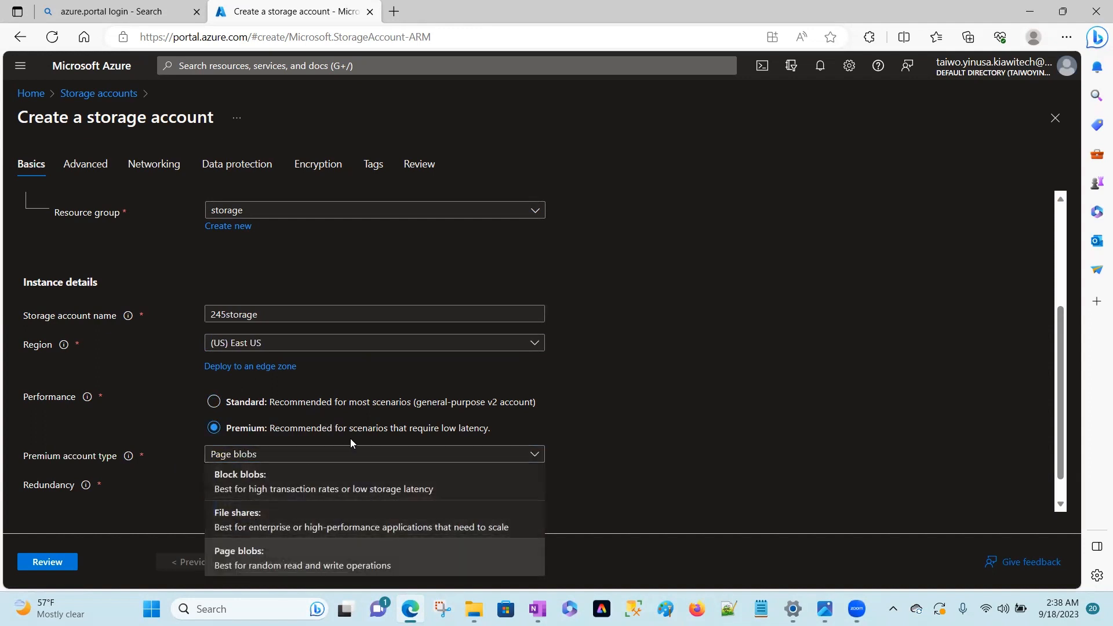
left_click(213, 401)
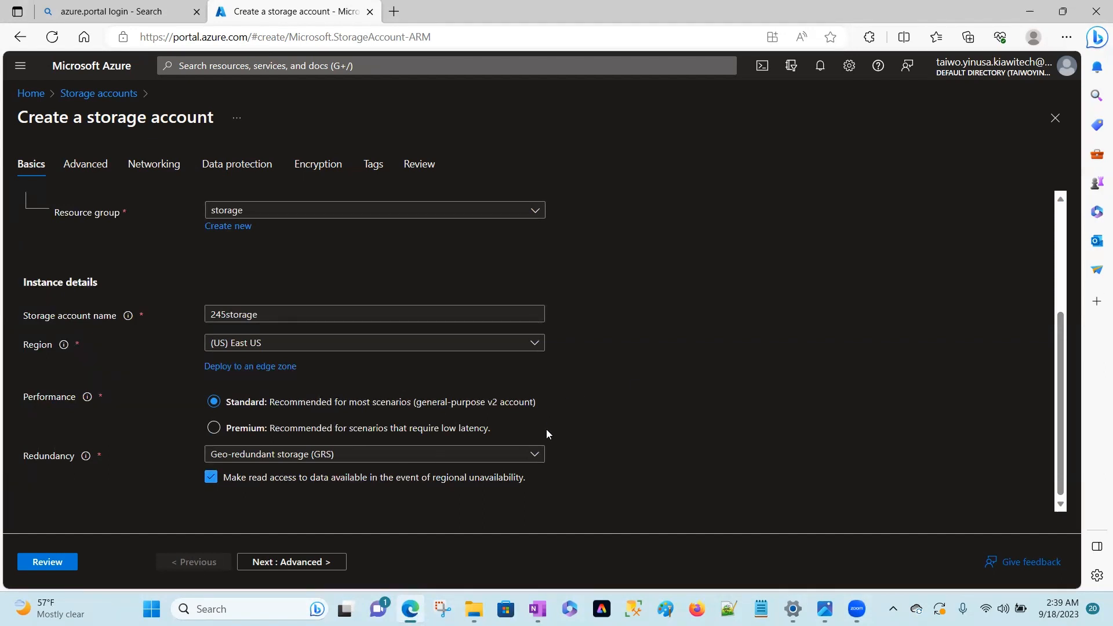
Set the storage account's redundancy to Locally-redundant storage (LRS).
left_click(534, 454)
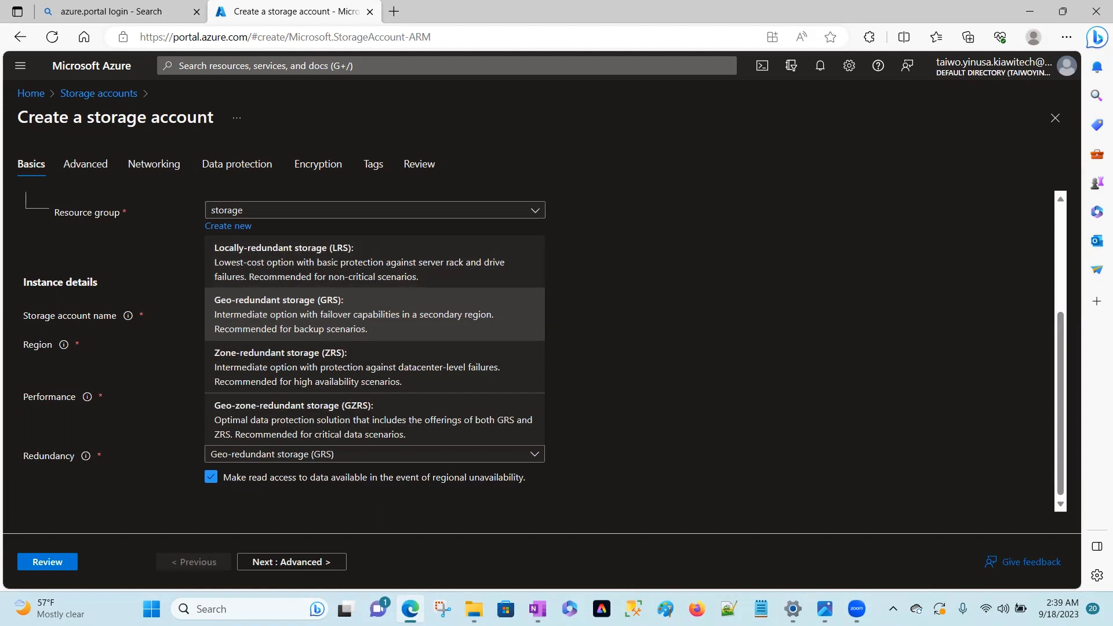
key("alt+Tab")
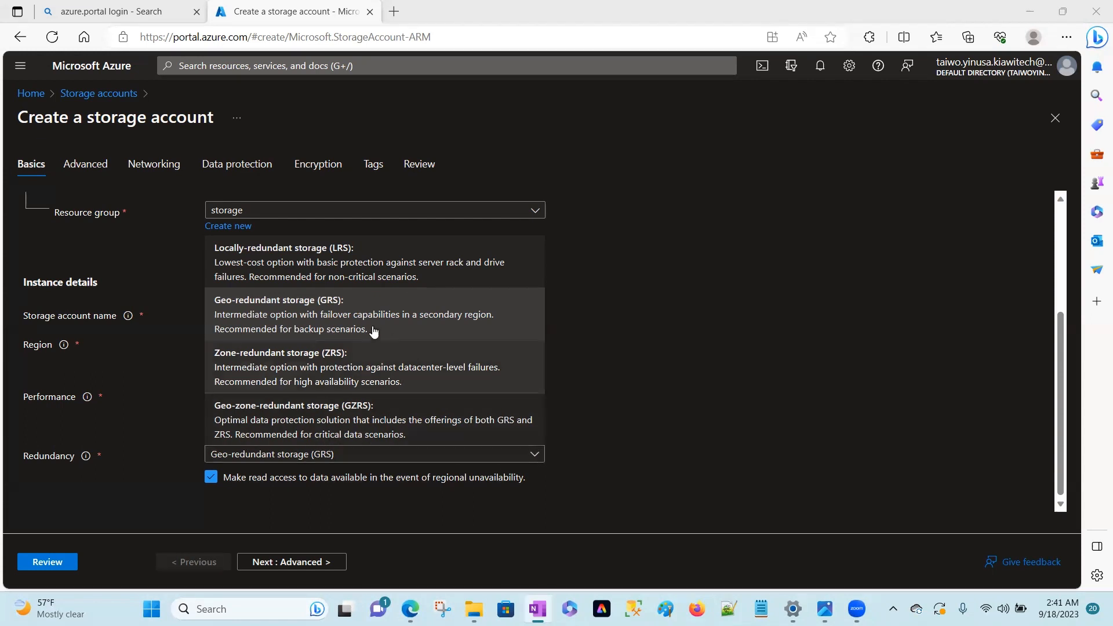
left_click(365, 277)
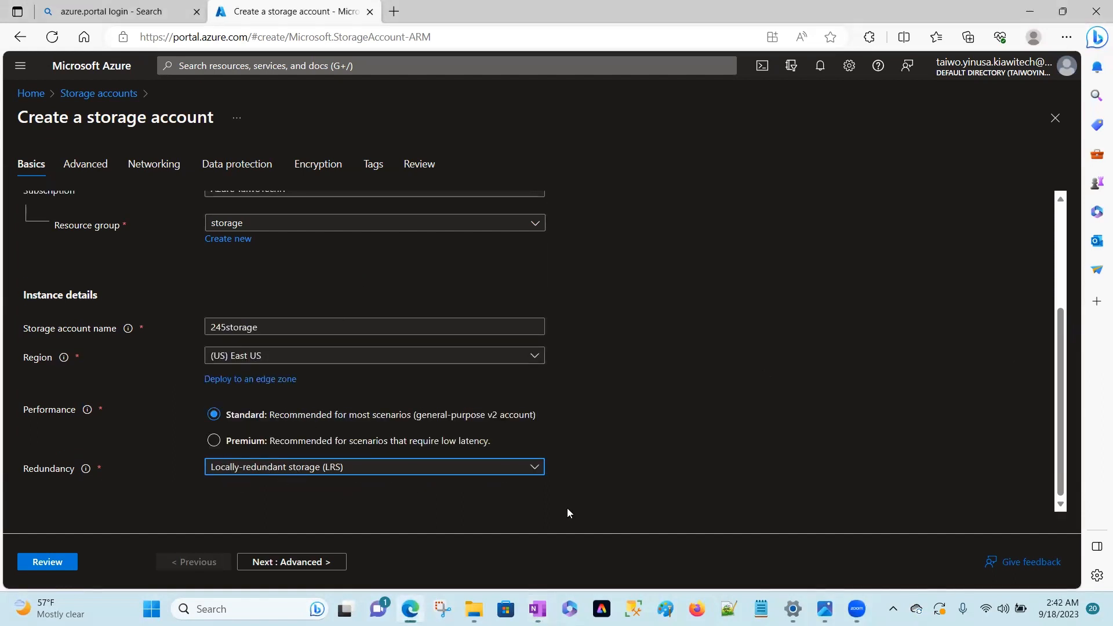
Allow enabling anonymous access on individual containers in the advanced security settings, and proceed to the networking settings.
left_click(311, 561)
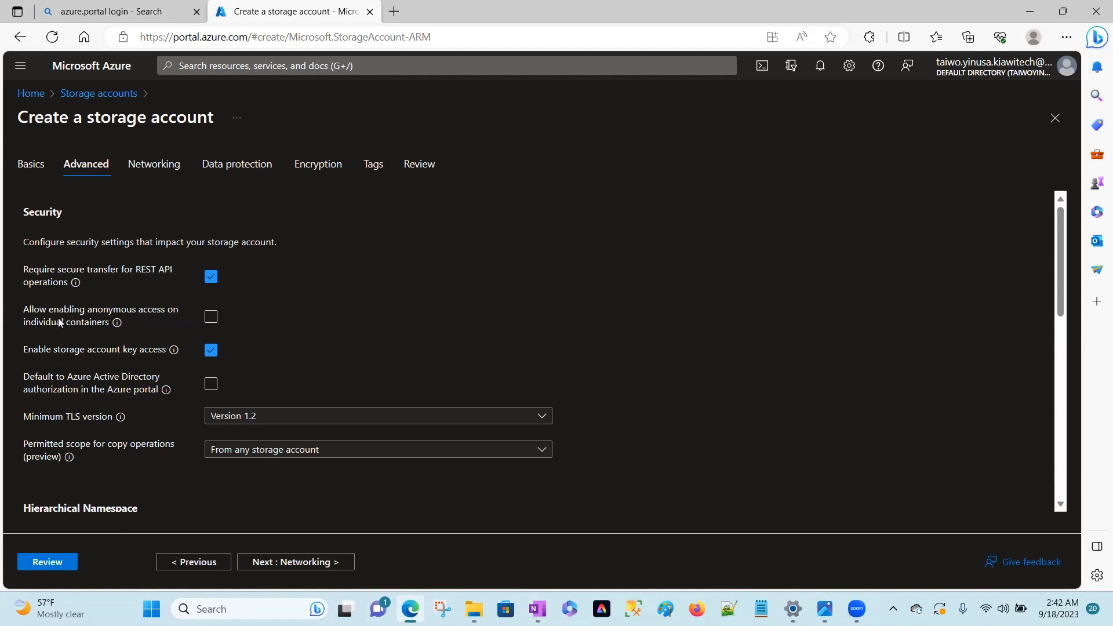
left_click(211, 319)
left_click(278, 560)
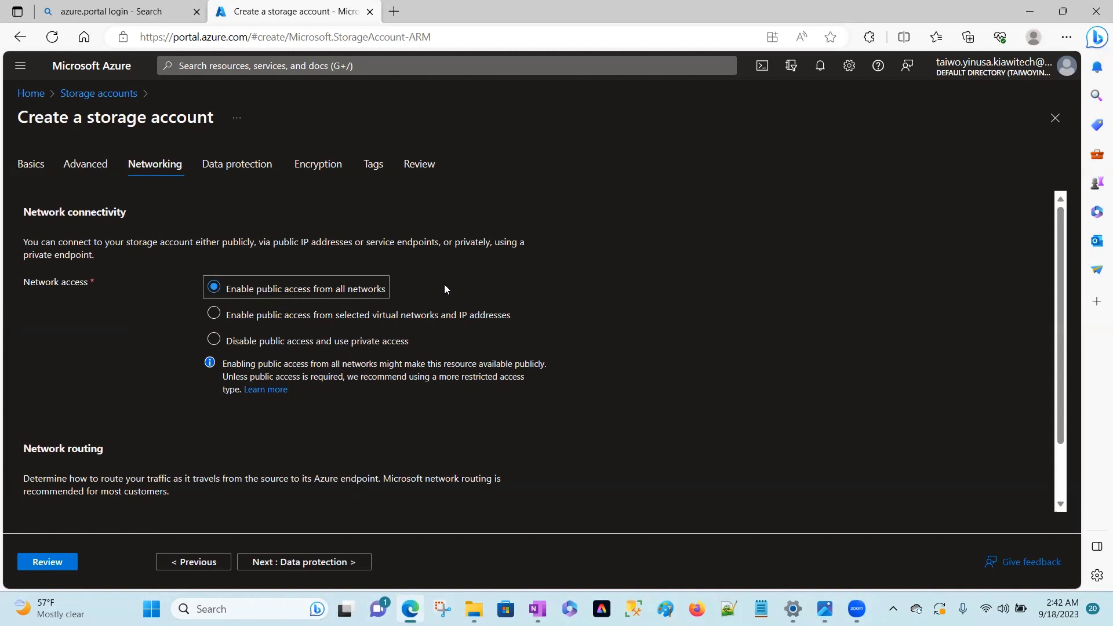
Try limiting public access to selected virtual networks and IP addresses, and set network access back to all networks.
left_click(213, 313)
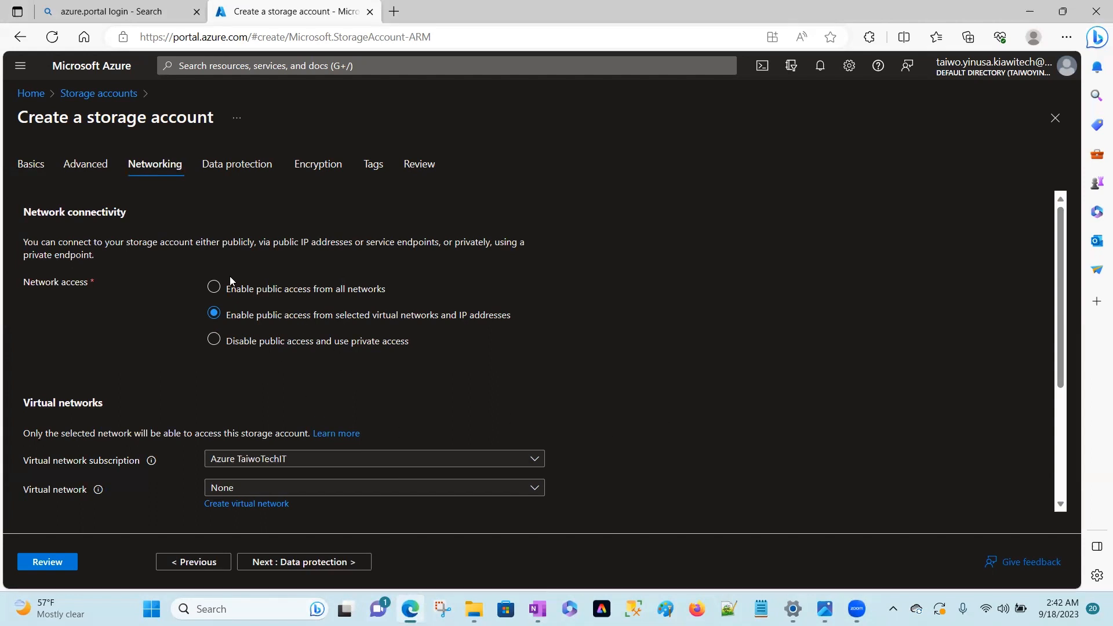
left_click(213, 287)
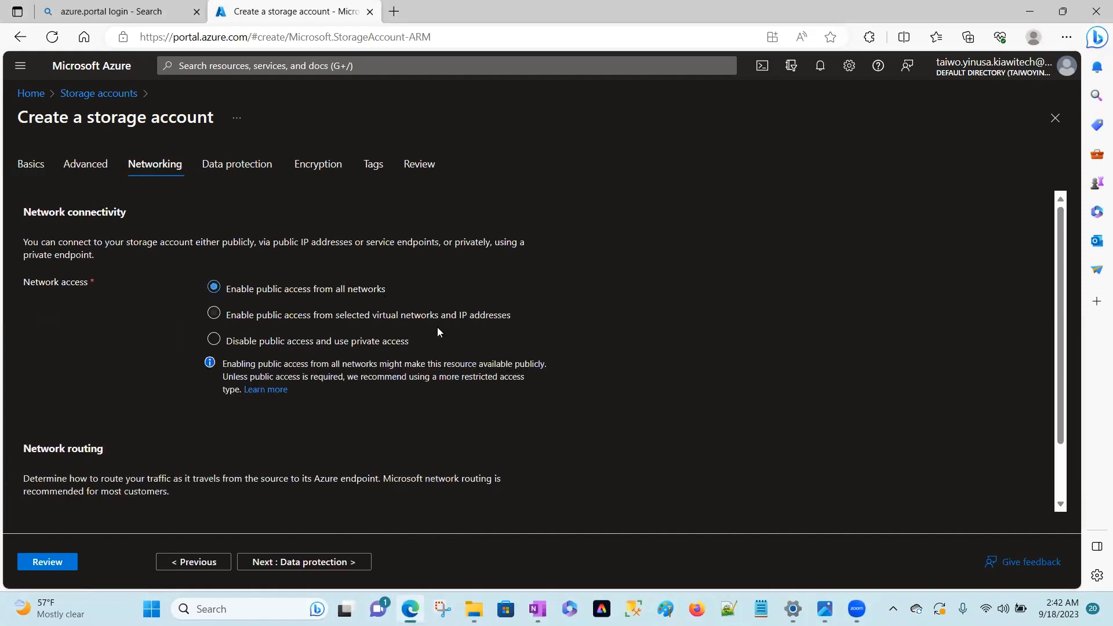
left_click(320, 563)
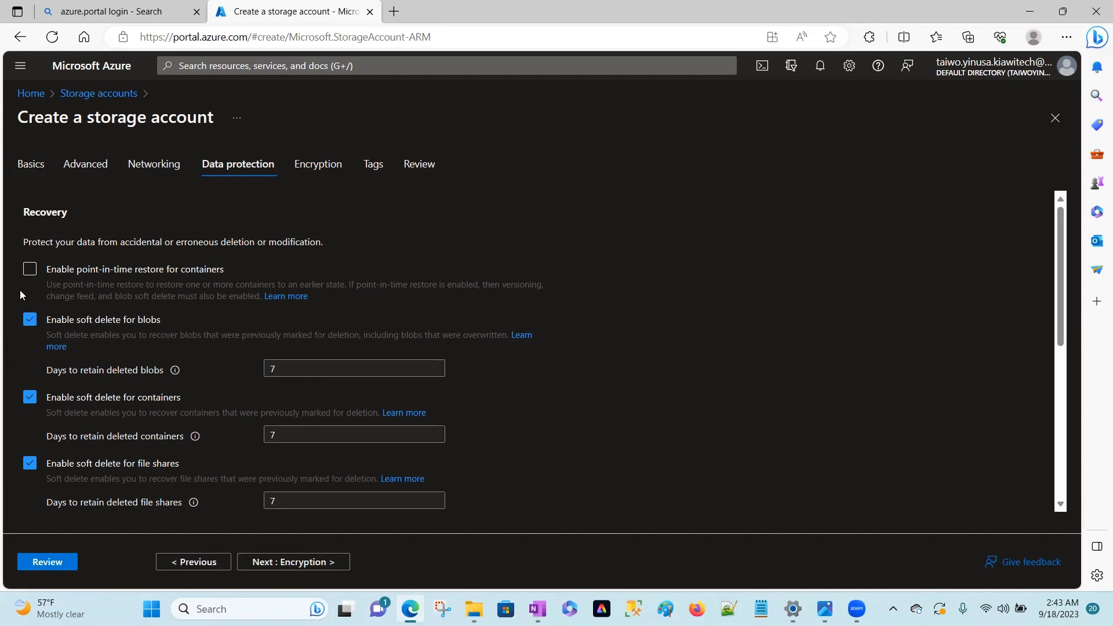
Disable soft delete for blobs, containers and file shares in the data protection settings.
left_click(29, 320)
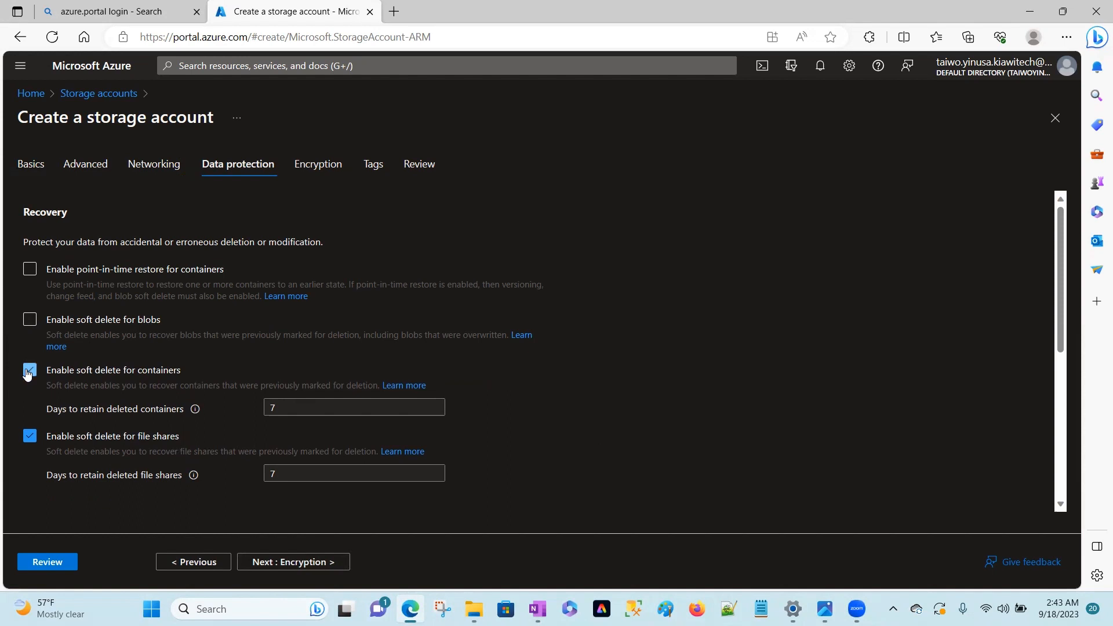
left_click(27, 371)
left_click(29, 412)
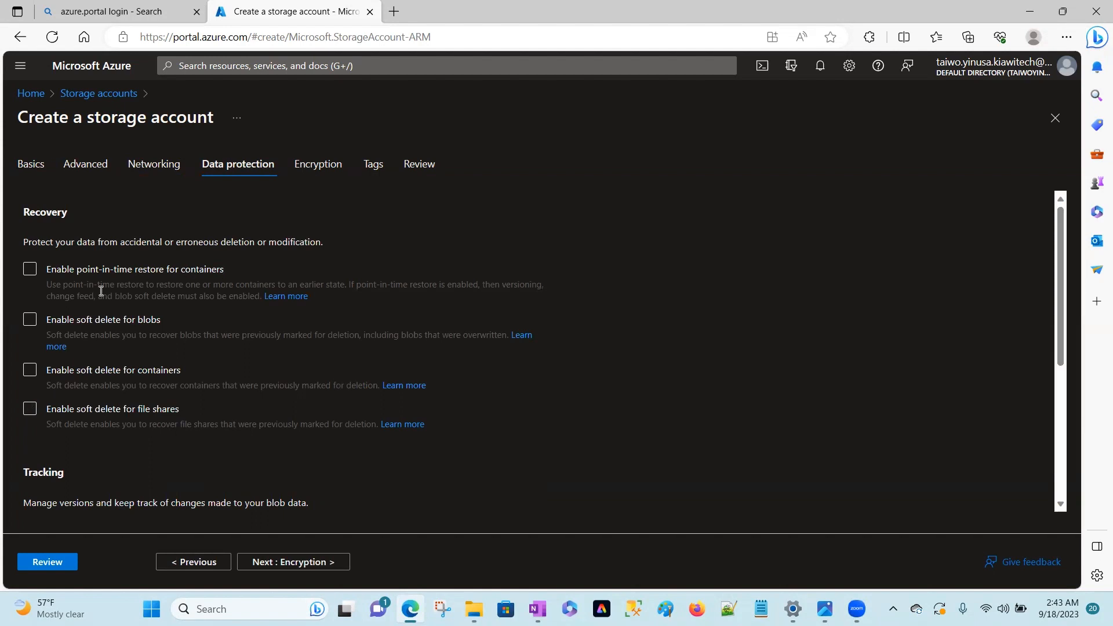
Switch point-in-time restore for containers on and off again, and re-enable soft delete for containers and file shares.
left_click(30, 269)
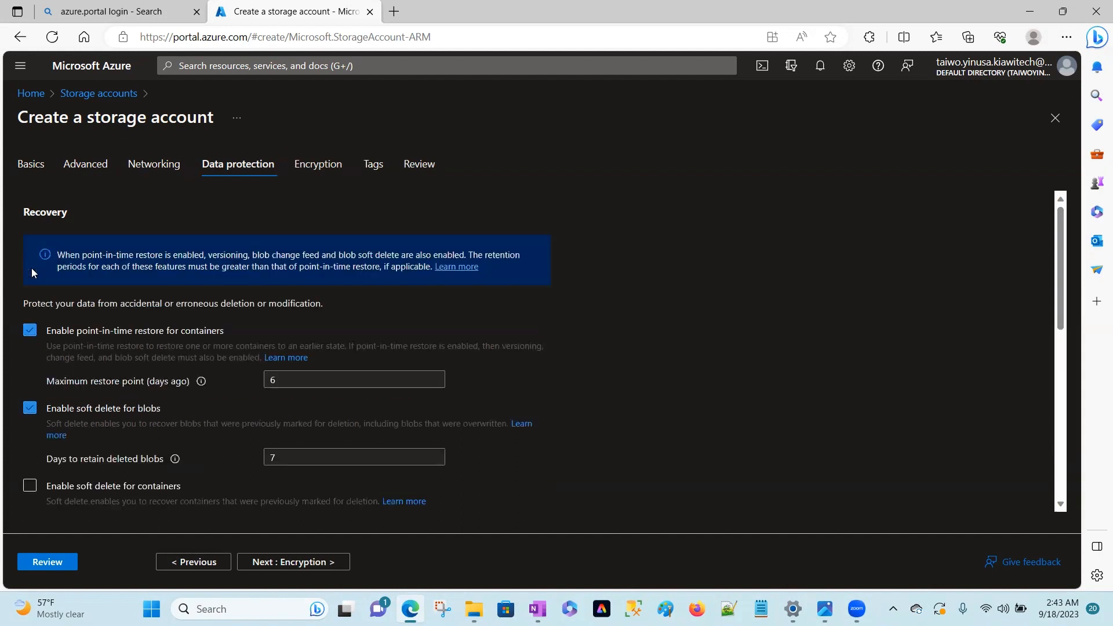
left_click(30, 326)
left_click(29, 398)
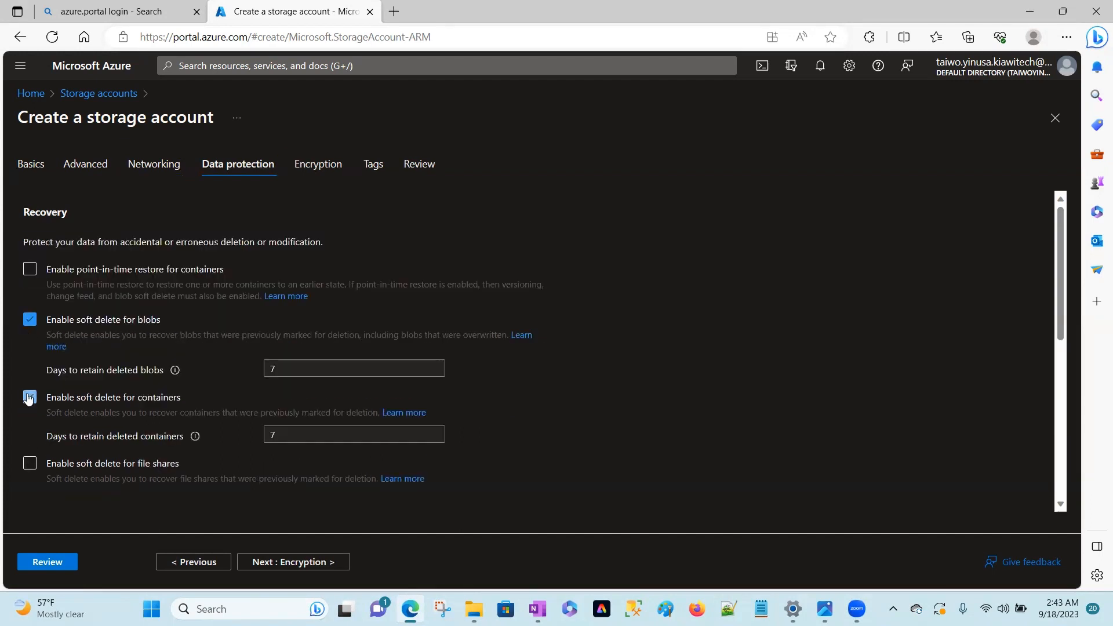
left_click(29, 464)
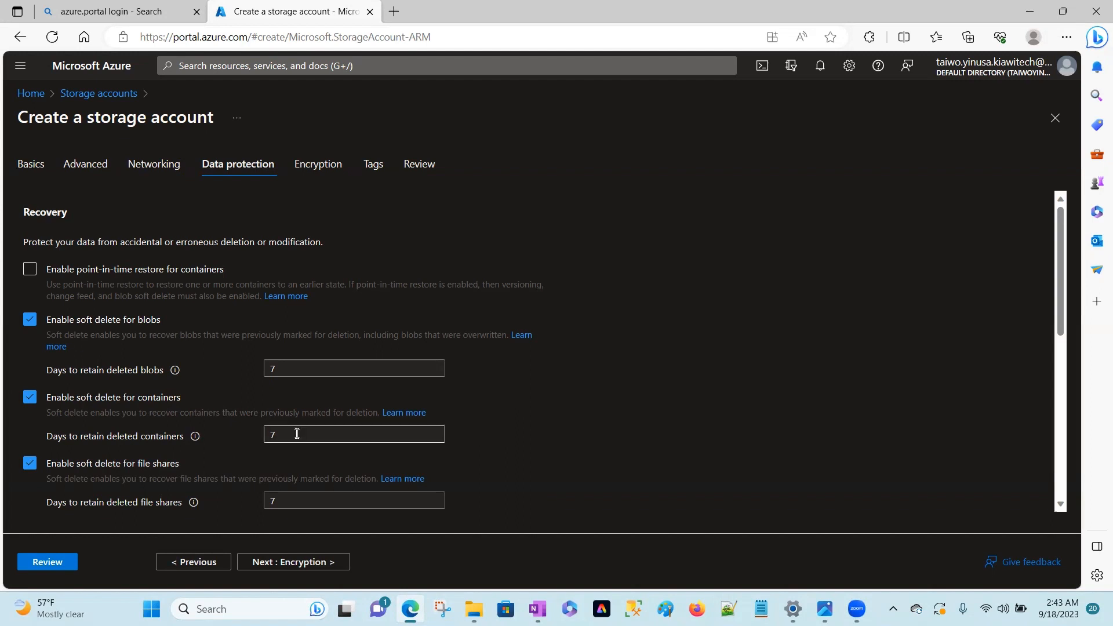
Set the days to retain deleted containers to 365.
left_click_drag(296, 434, 227, 437)
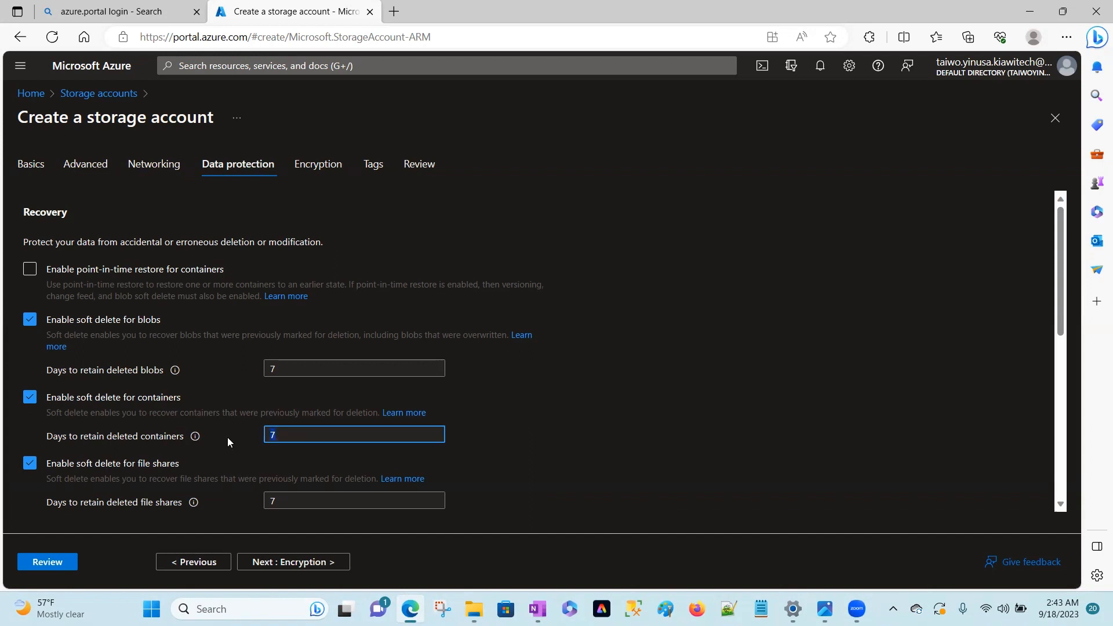
left_click(295, 434)
key("BackSpace")
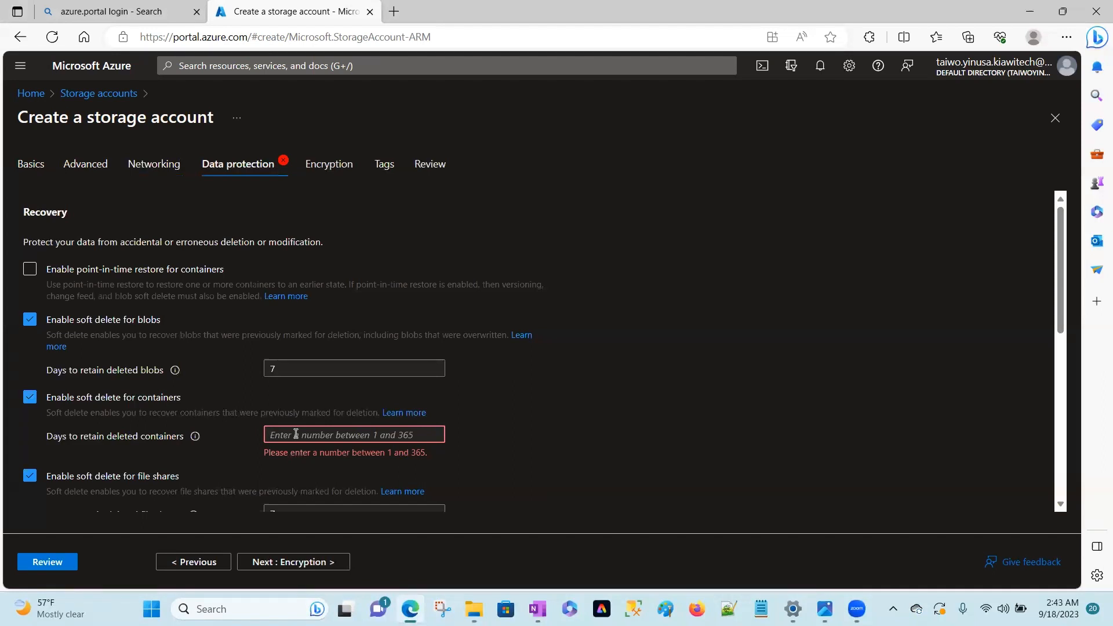
type("365")
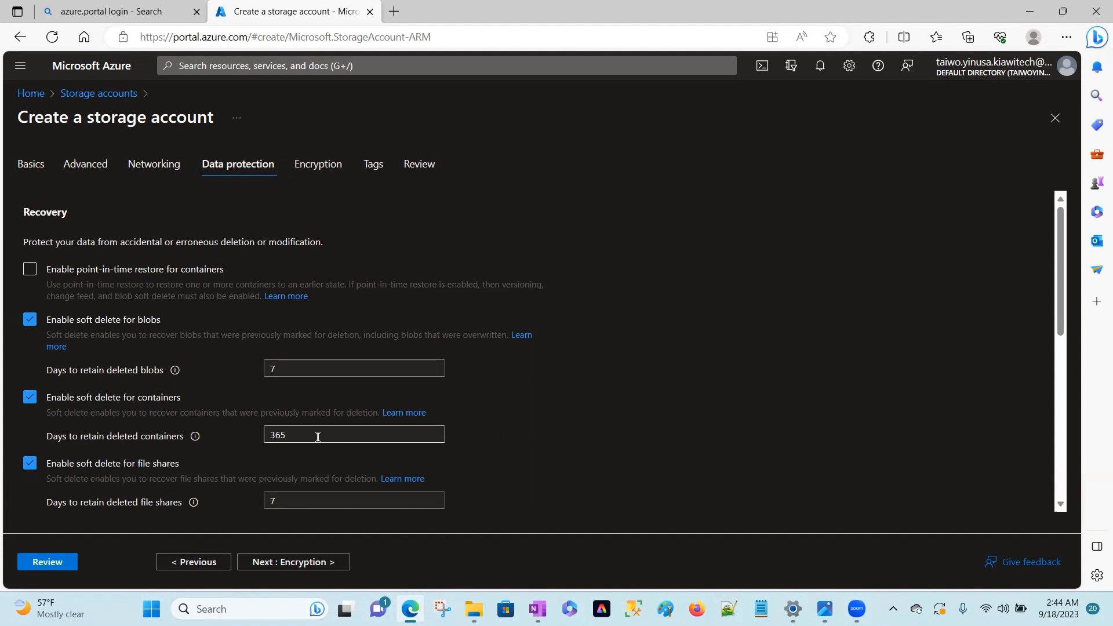
Set the days to retain deleted containers back to 7.
left_click_drag(317, 437, 273, 442)
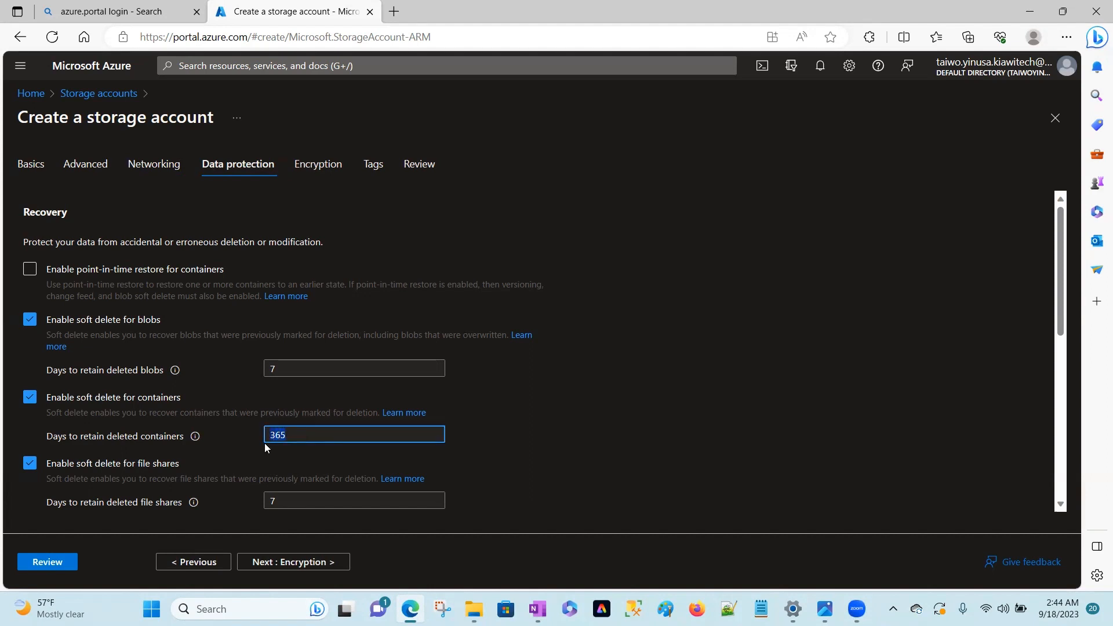
key("BackSpace")
type("7")
left_click(607, 393)
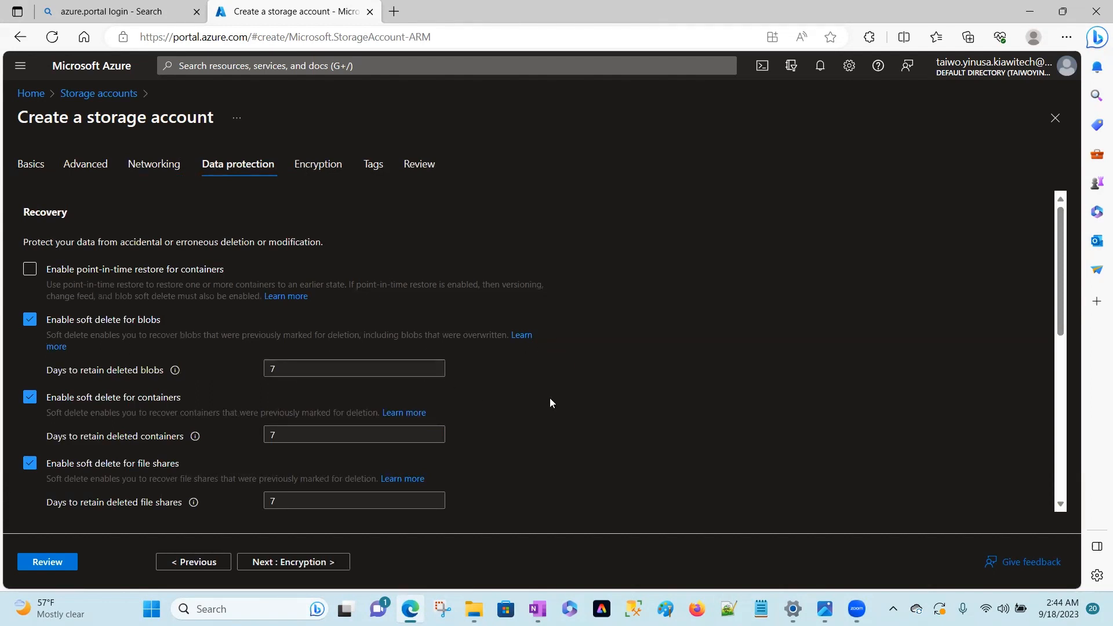
Turn off all three soft delete options, for blobs, containers and file shares.
left_click(26, 324)
left_click(28, 374)
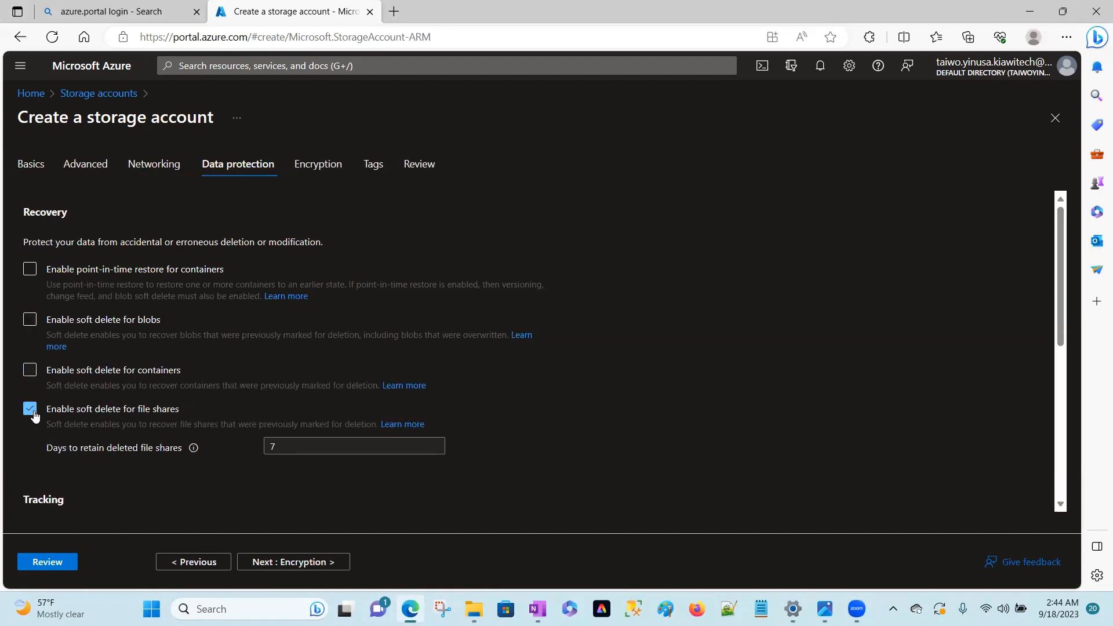
left_click(28, 413)
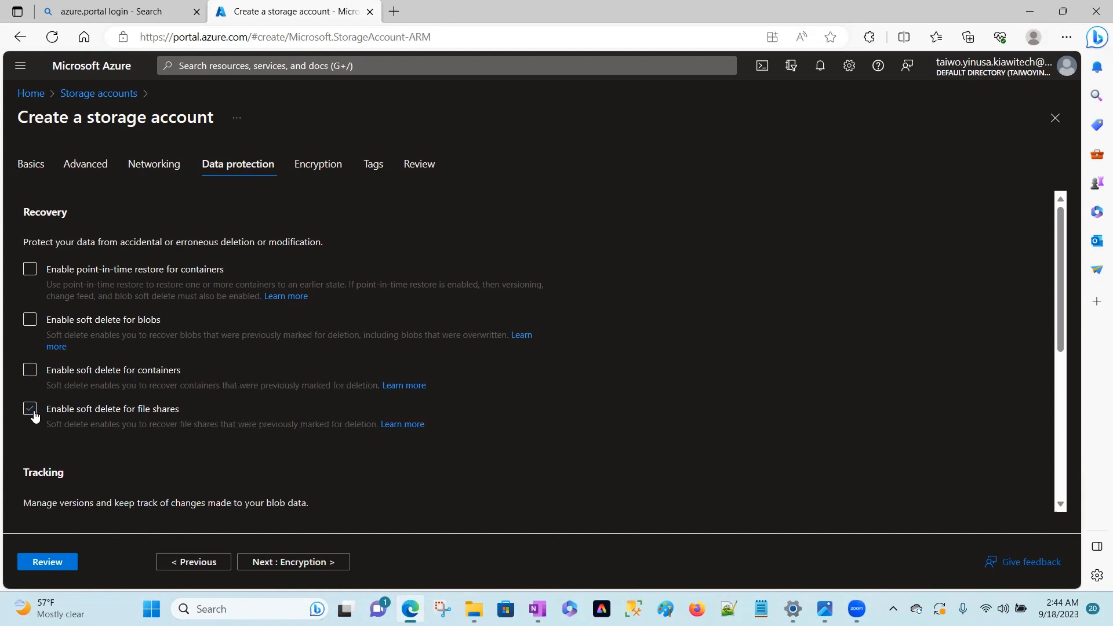
Enable customer-managed key support for all service types in the encryption settings, and proceed to the tags.
left_click(302, 571)
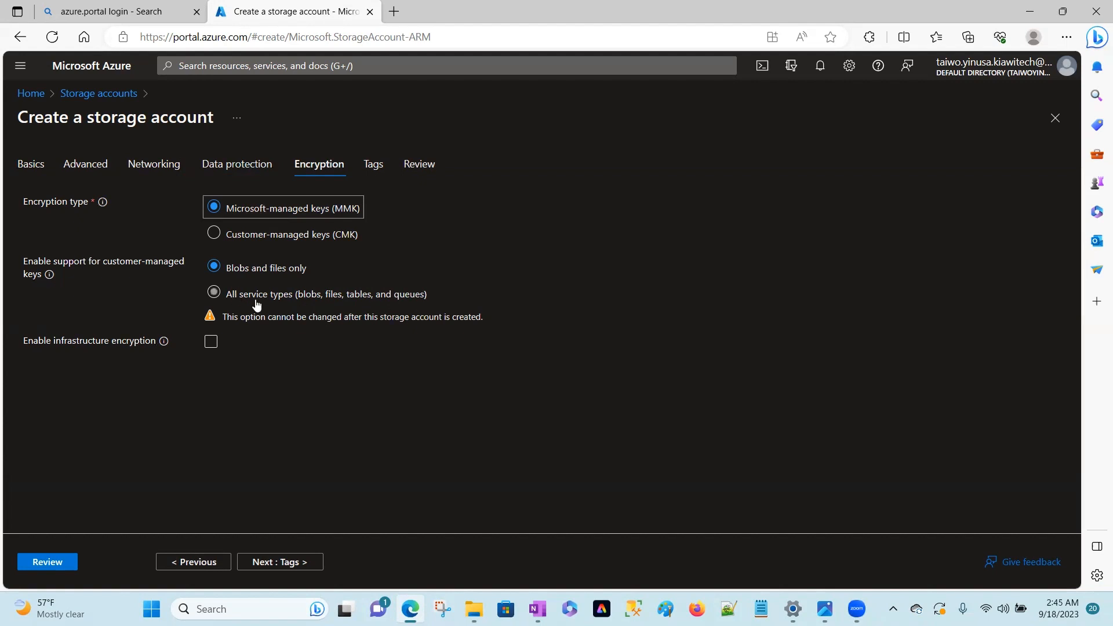
left_click(215, 294)
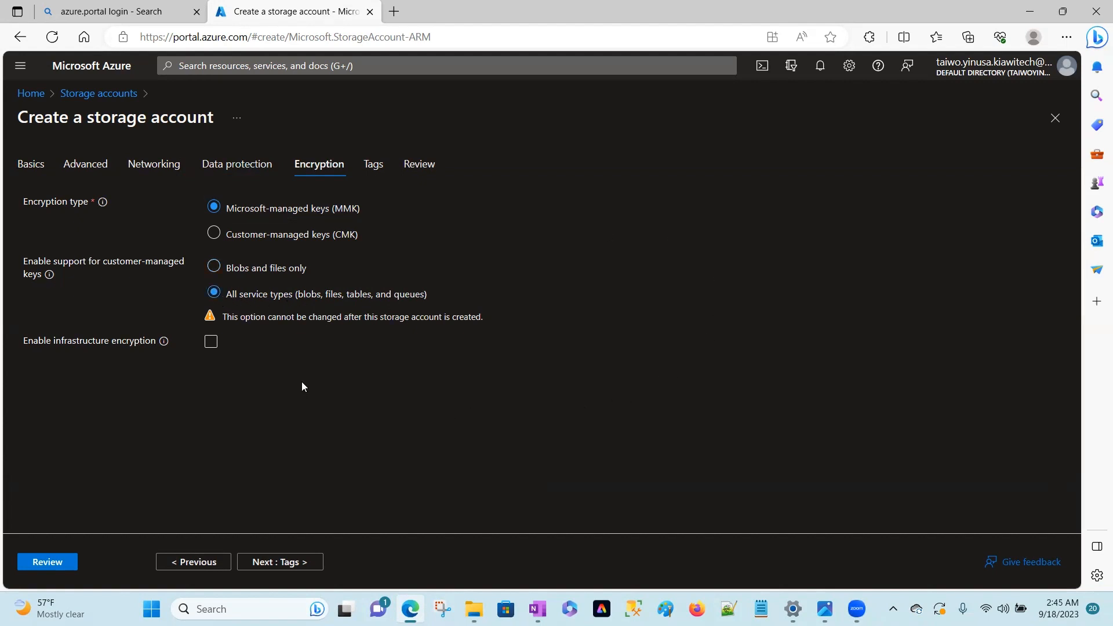
left_click(292, 562)
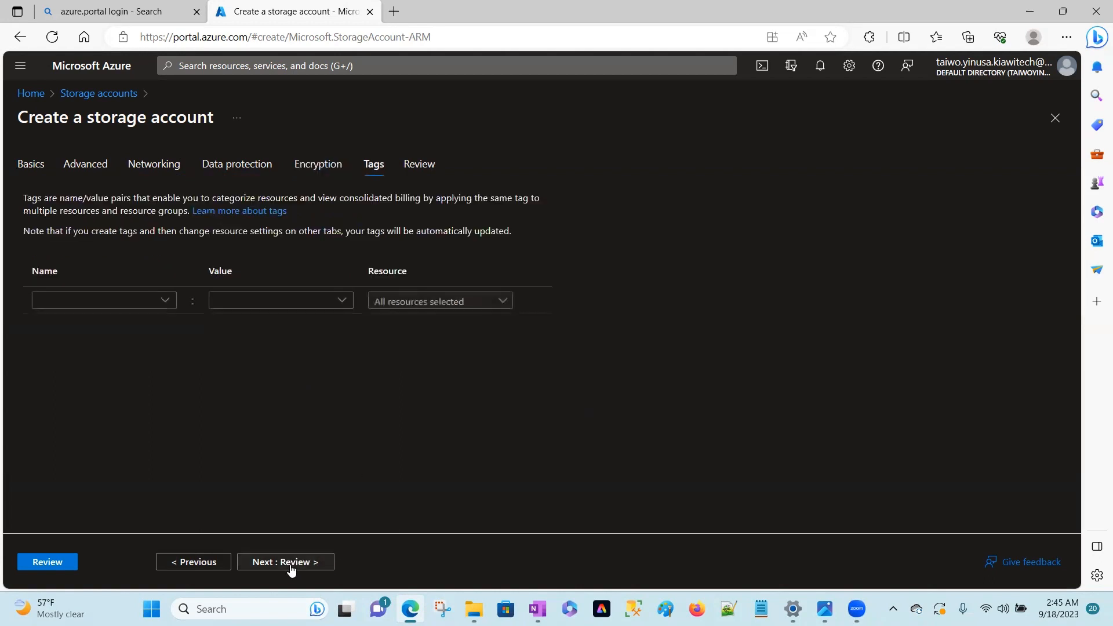
Add a tag named "storage" with the value "practical" to all resources.
key("alt+Tab")
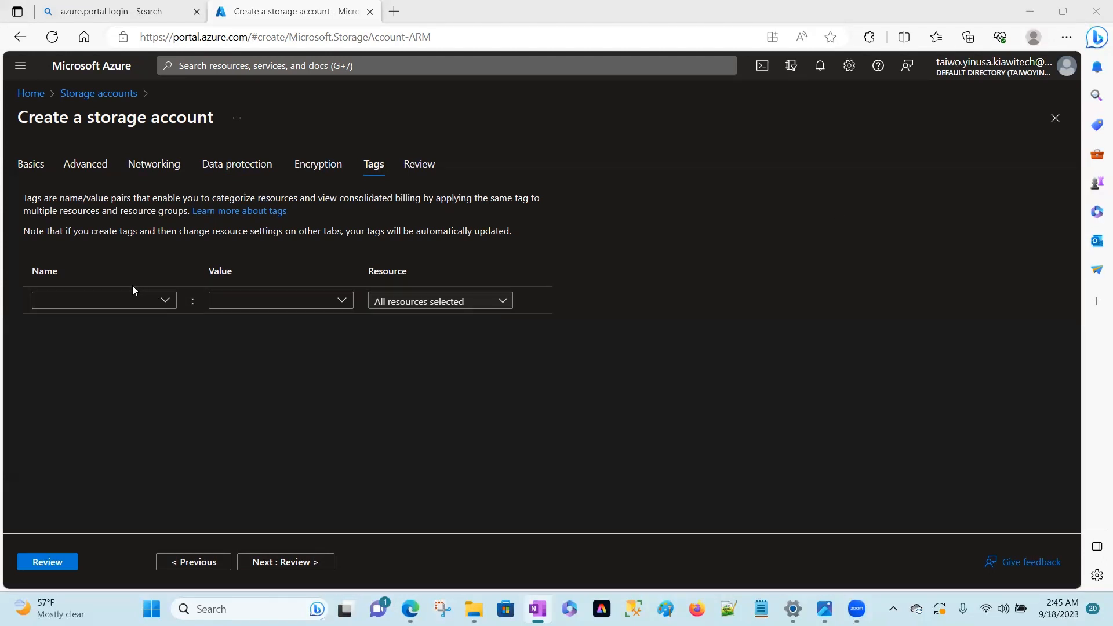
left_click(116, 296)
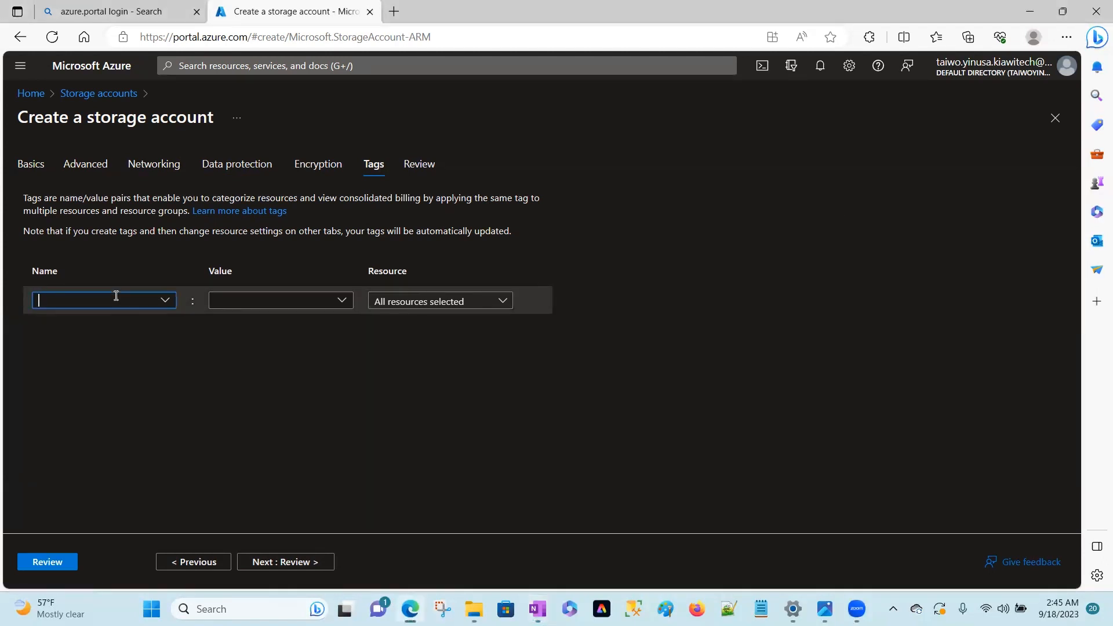
type("storage")
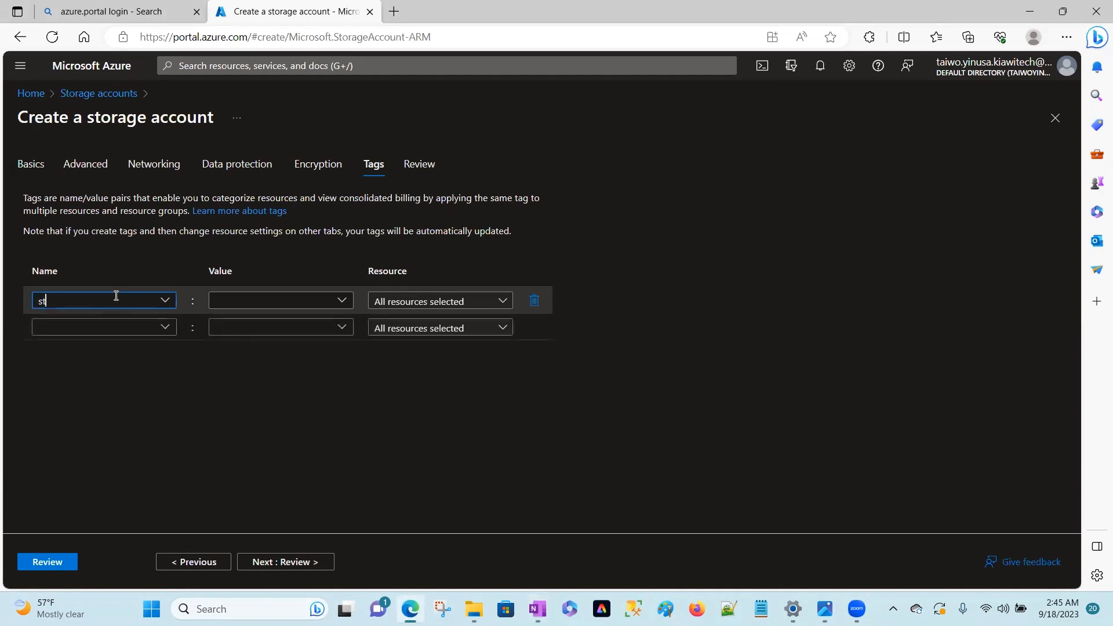
left_click(249, 301)
type("practical")
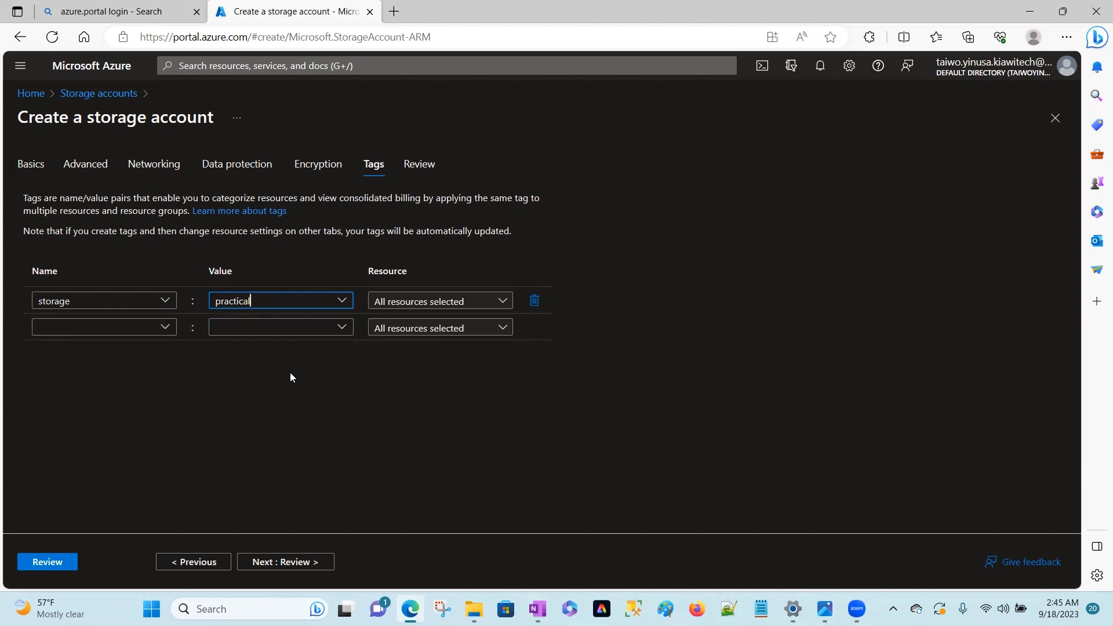
left_click(244, 412)
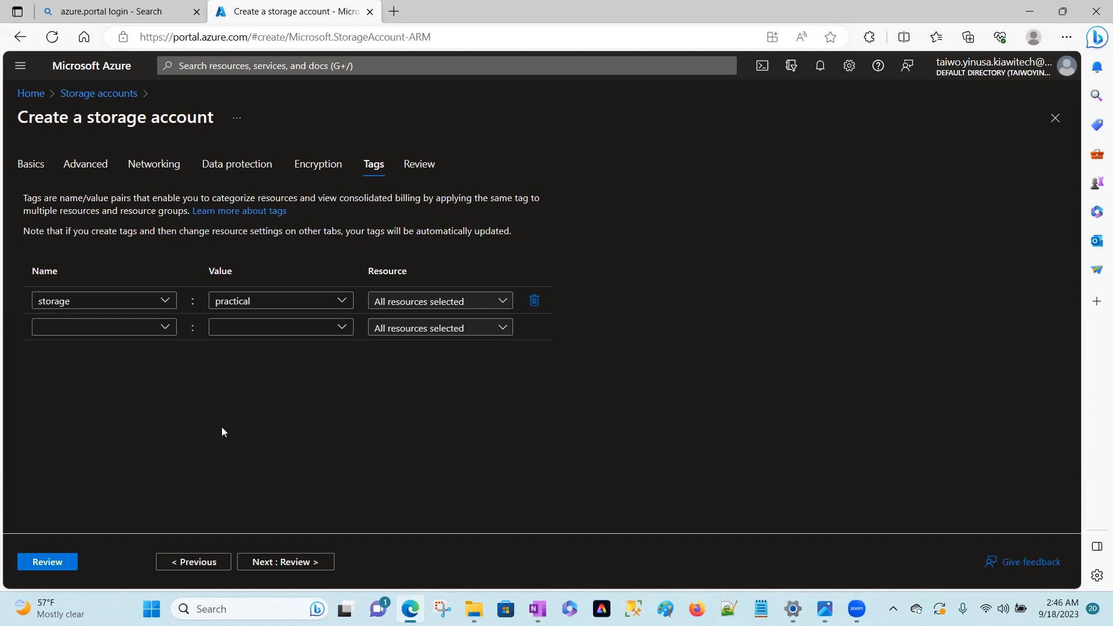
Review the configuration summary and create the storage account.
left_click(289, 562)
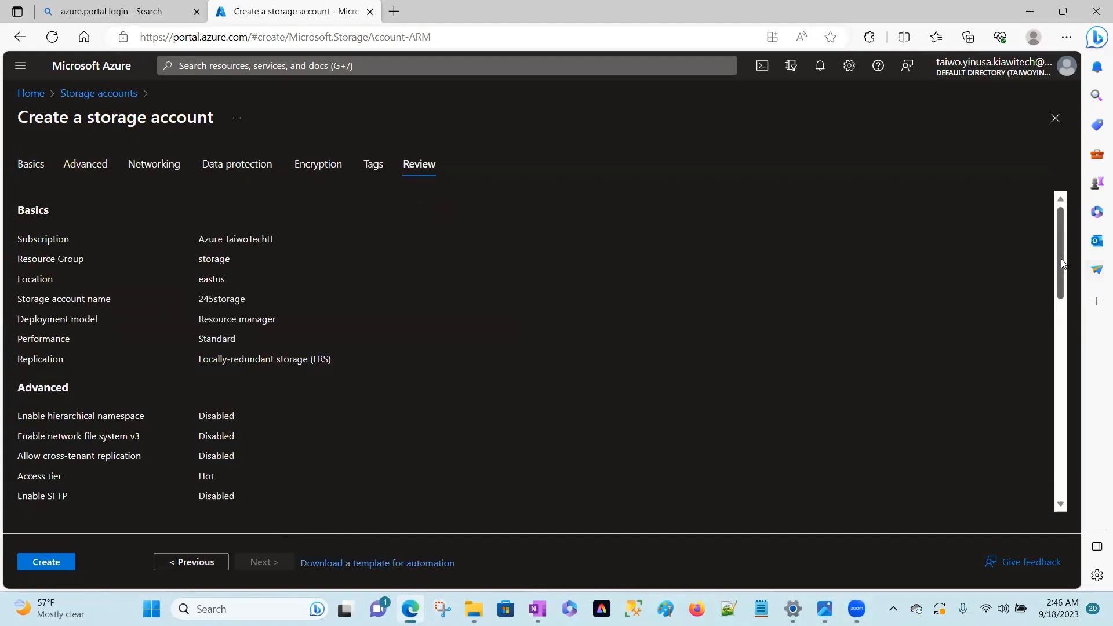
mouse_move(1062, 264)
left_mouse_down()
mouse_move(1074, 523)
mouse_move(1078, 274)
left_mouse_up()
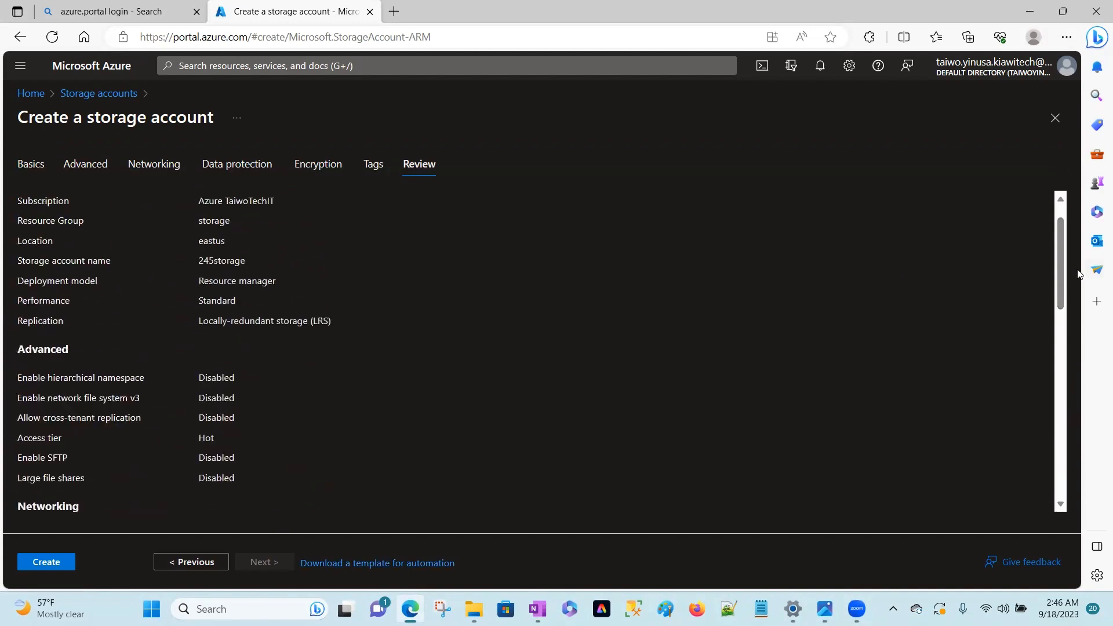
scroll(907, 242, "up", 1)
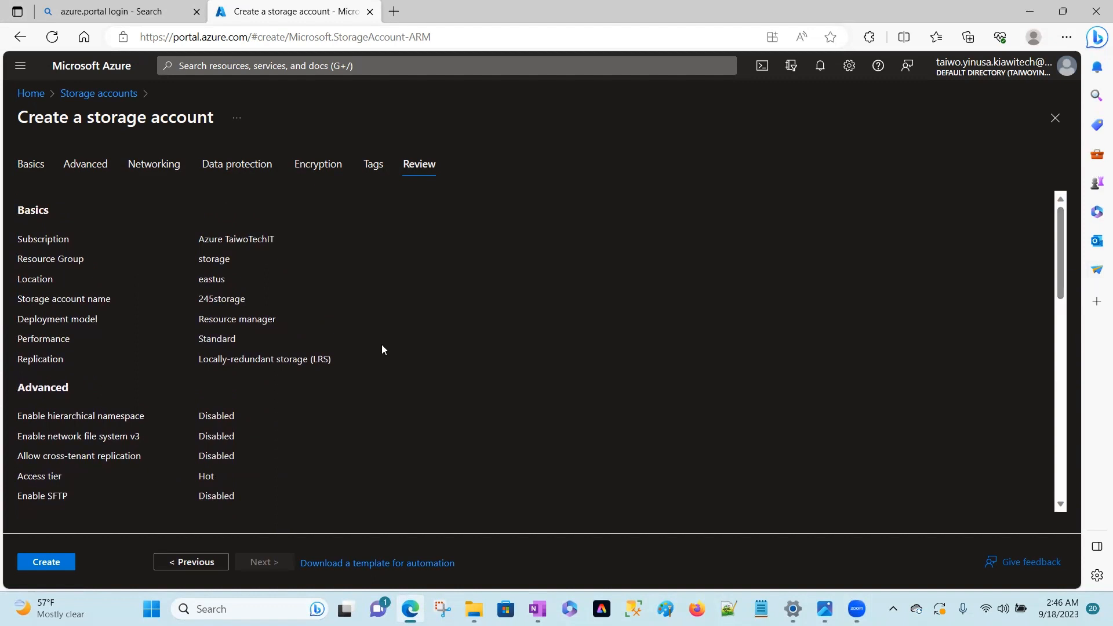
left_click(51, 564)
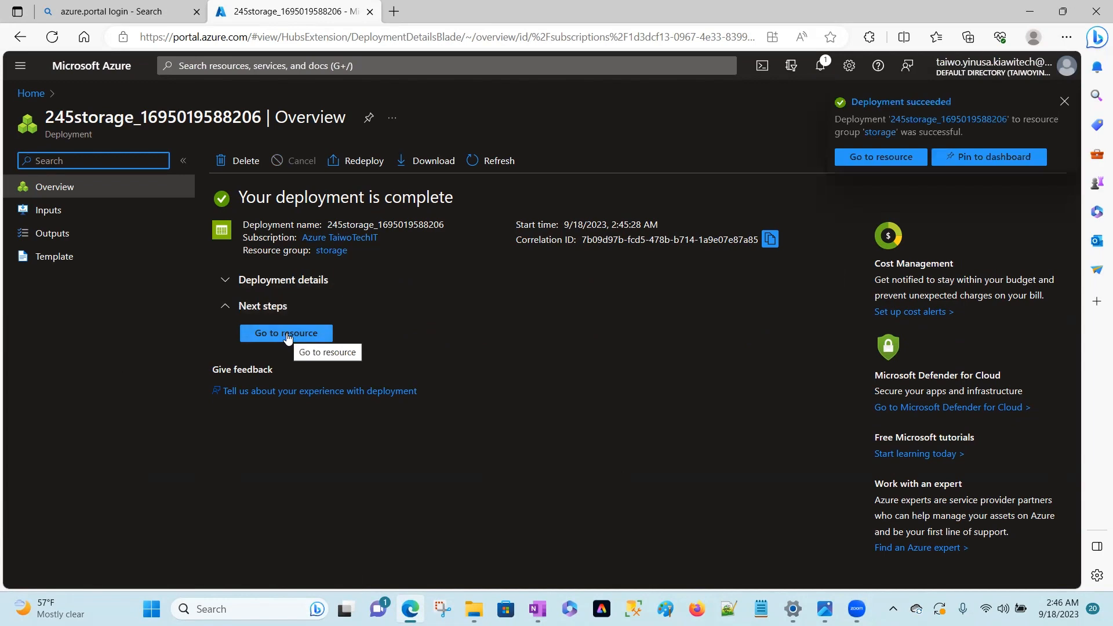
Open the deployed storage account and examine its blob, file, queue, table, security and networking properties.
left_click(863, 157)
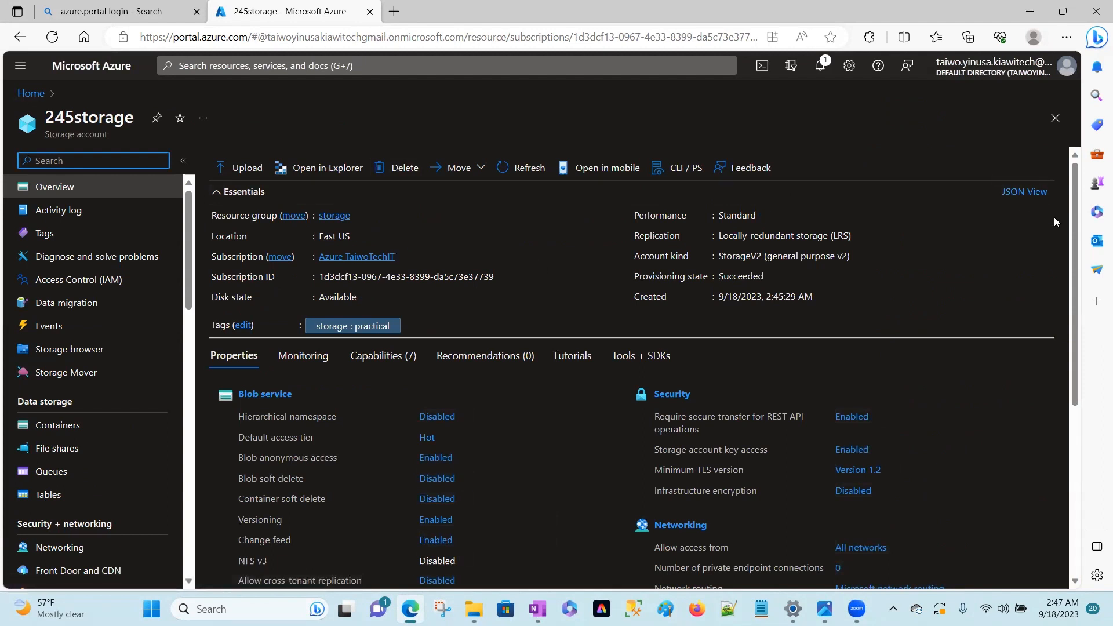
left_click_drag(1071, 229, 1065, 338)
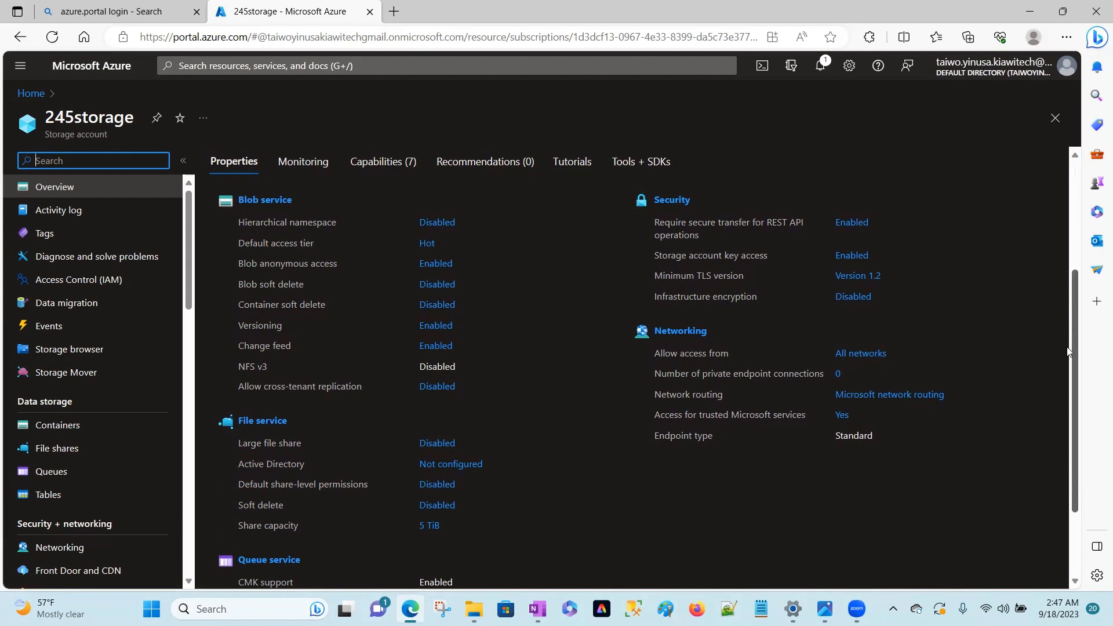
right_click(1073, 366)
left_click(1073, 366)
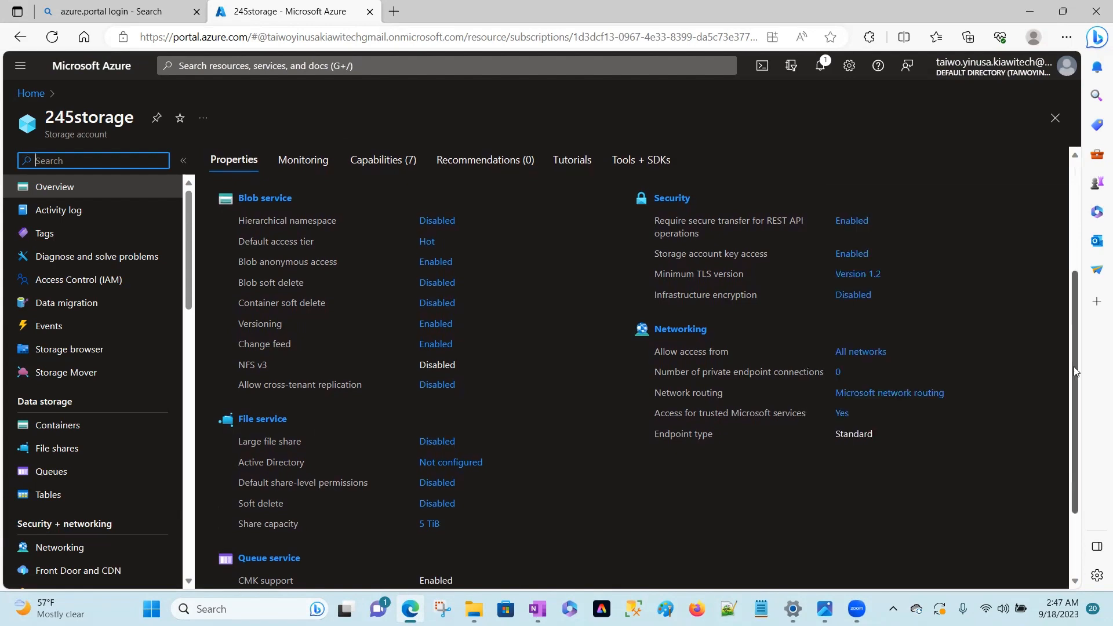
left_click_drag(1073, 390, 1069, 466)
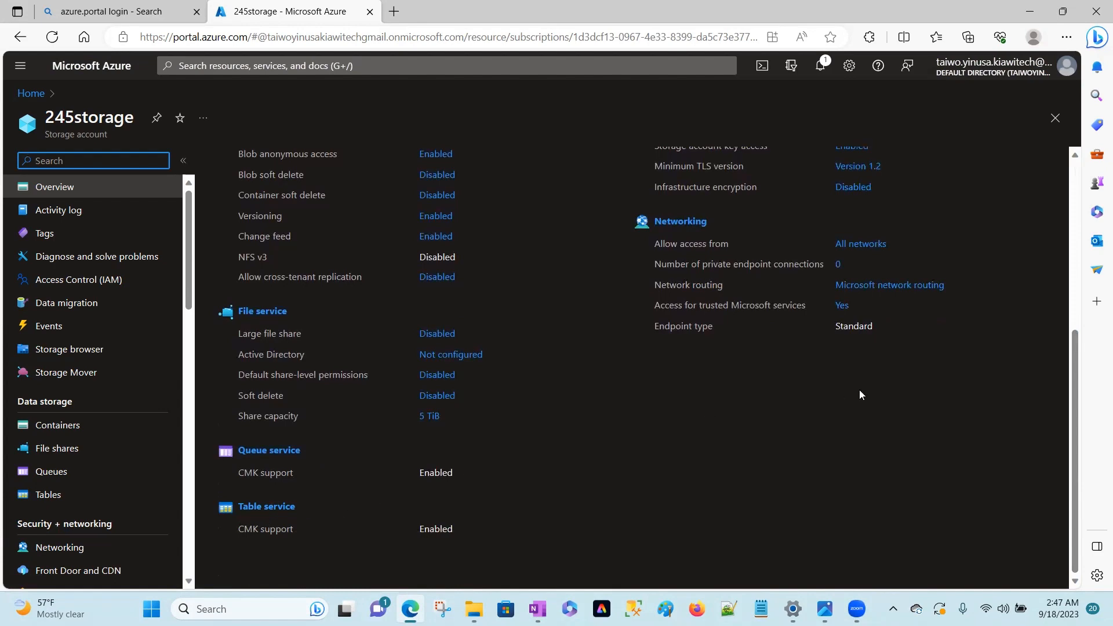
Create a blob container named 245container in the storage account, with anonymous read access for containers and blobs.
left_click_drag(1074, 409, 1071, 212)
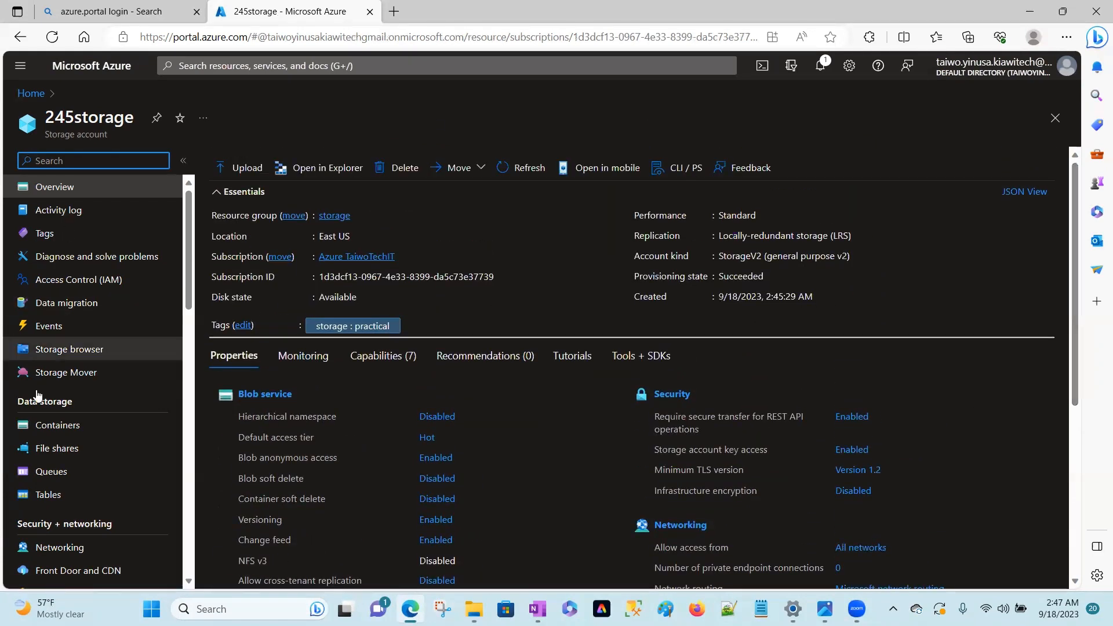
left_click(58, 426)
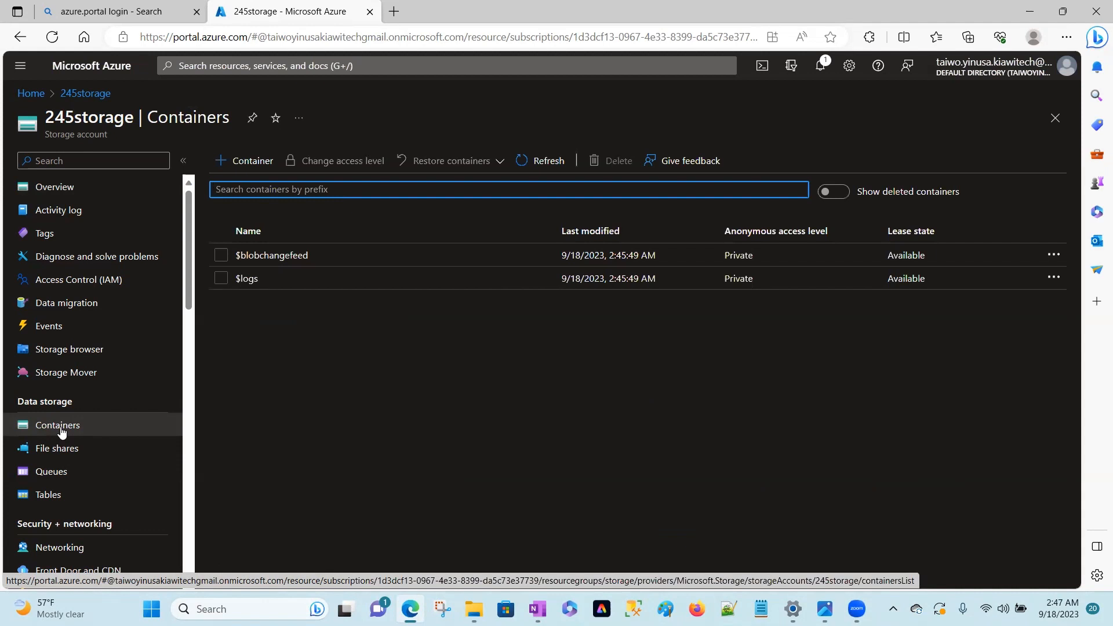
left_click(244, 166)
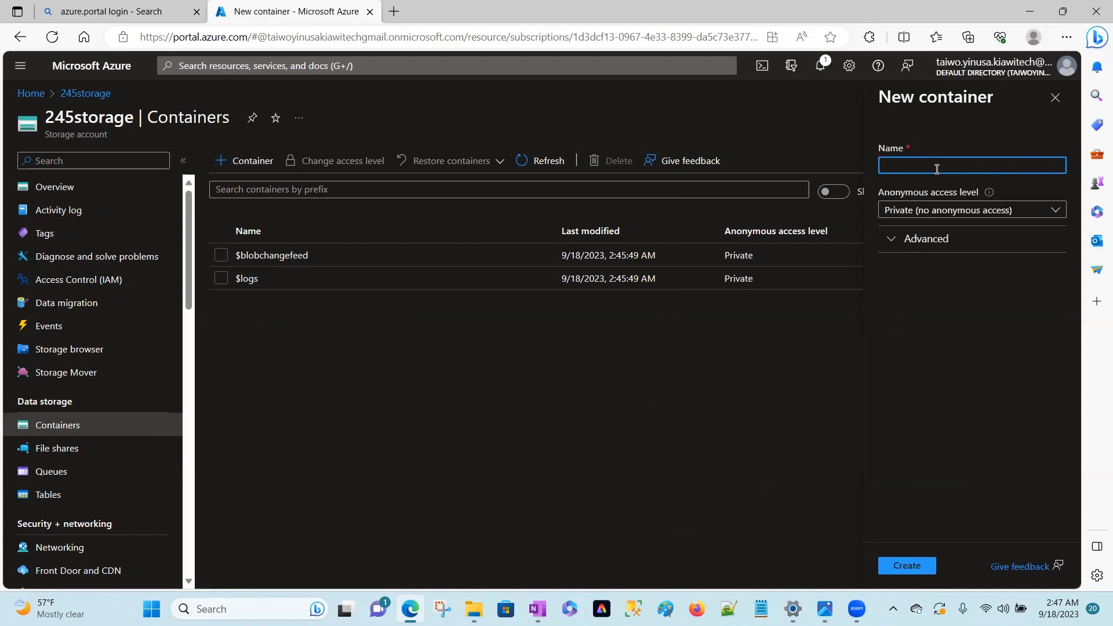
type("24")
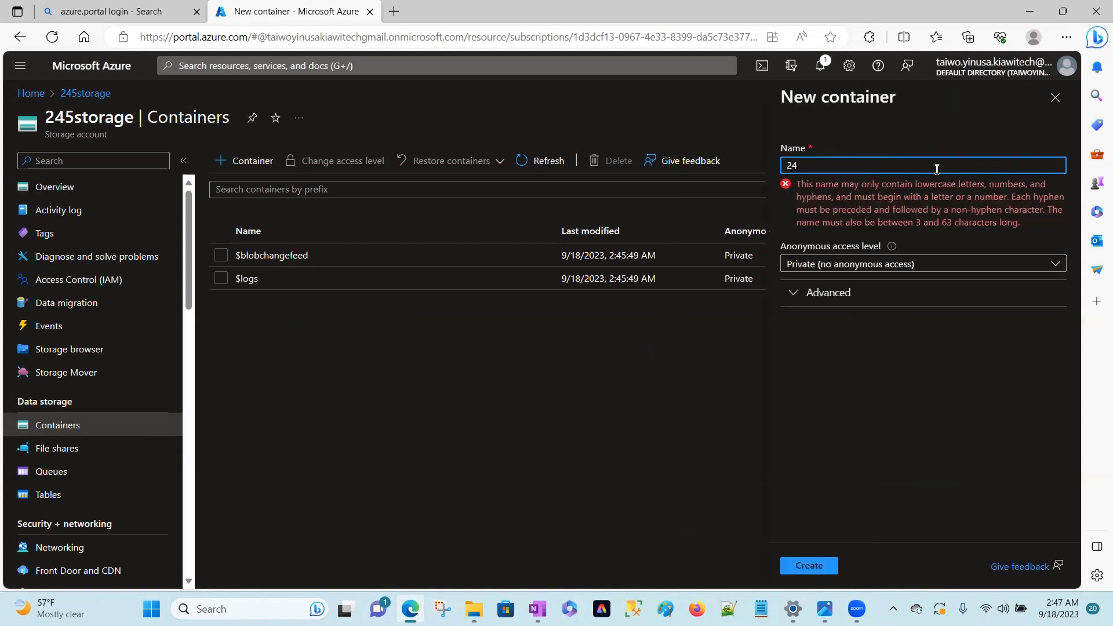
type("5container")
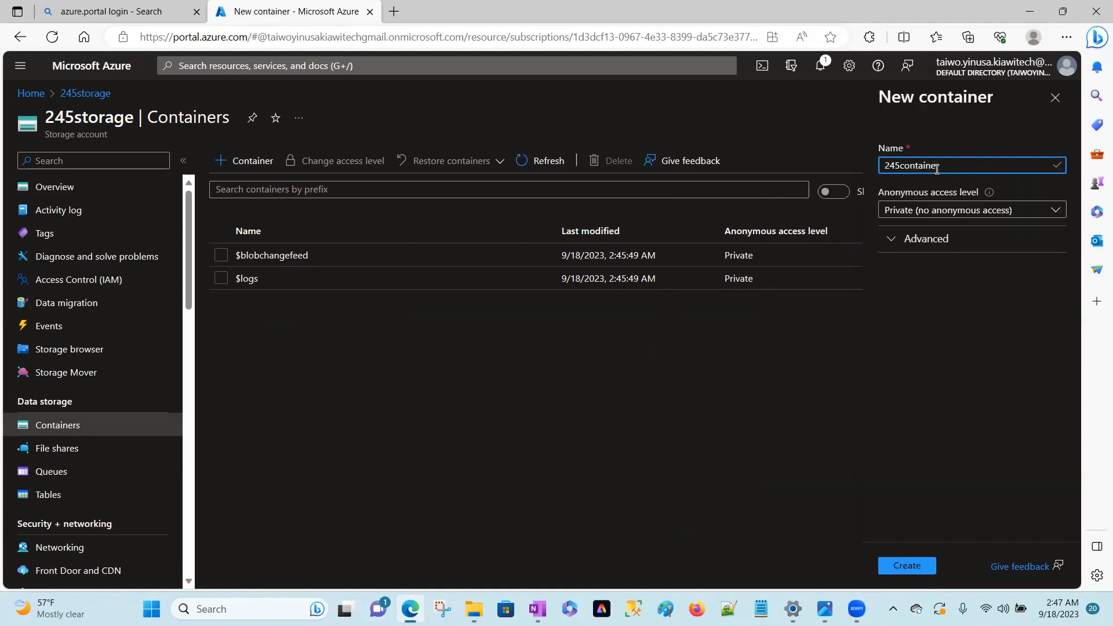
left_click(1053, 210)
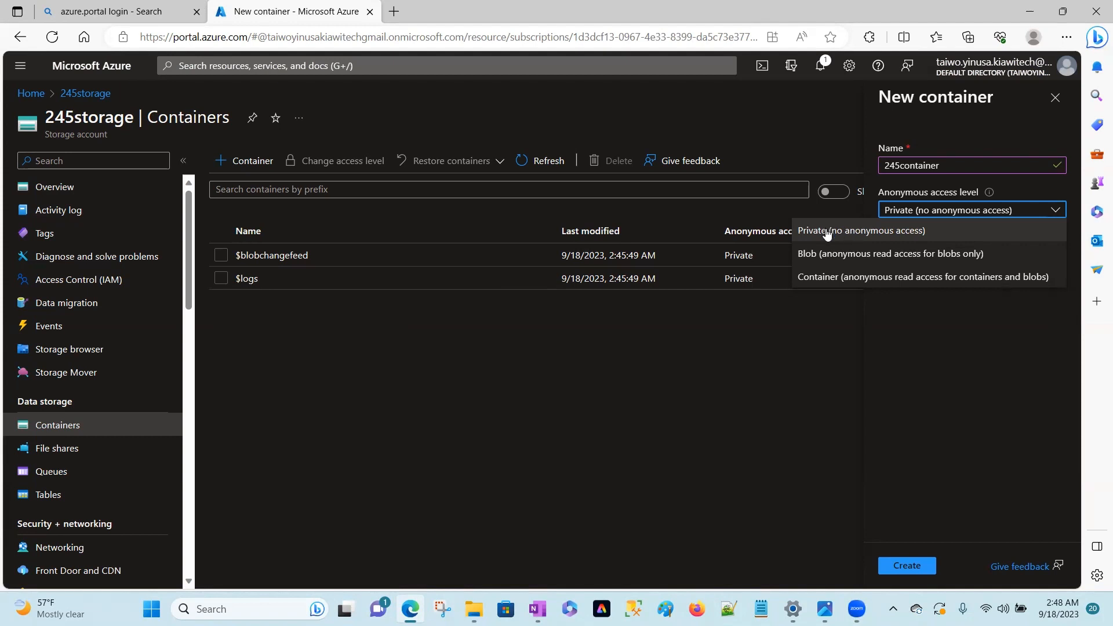
left_click(822, 277)
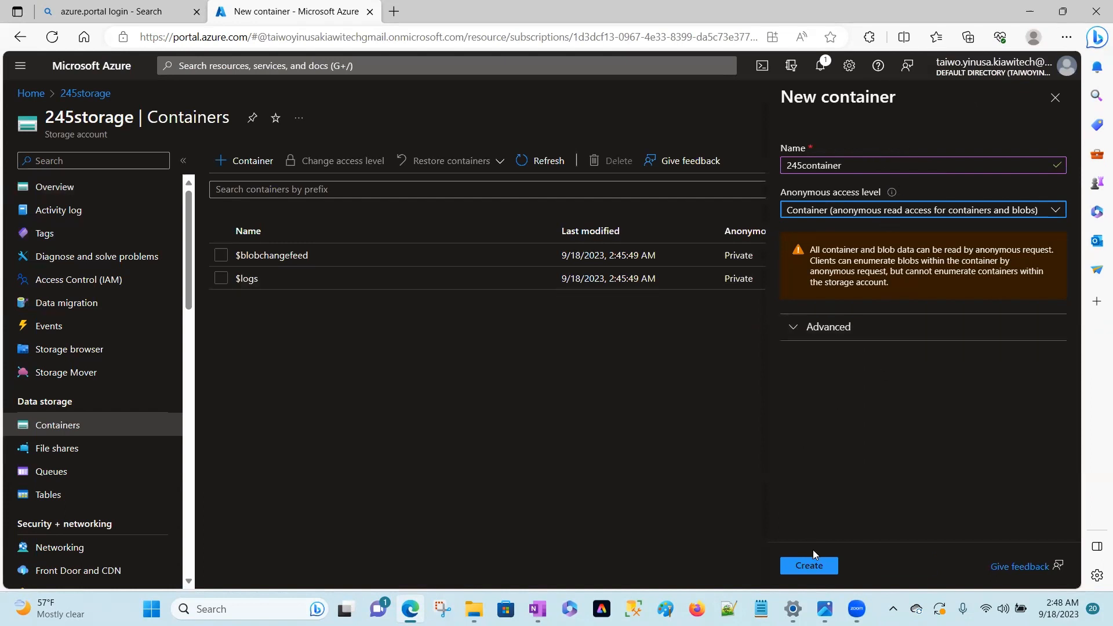
left_click(809, 565)
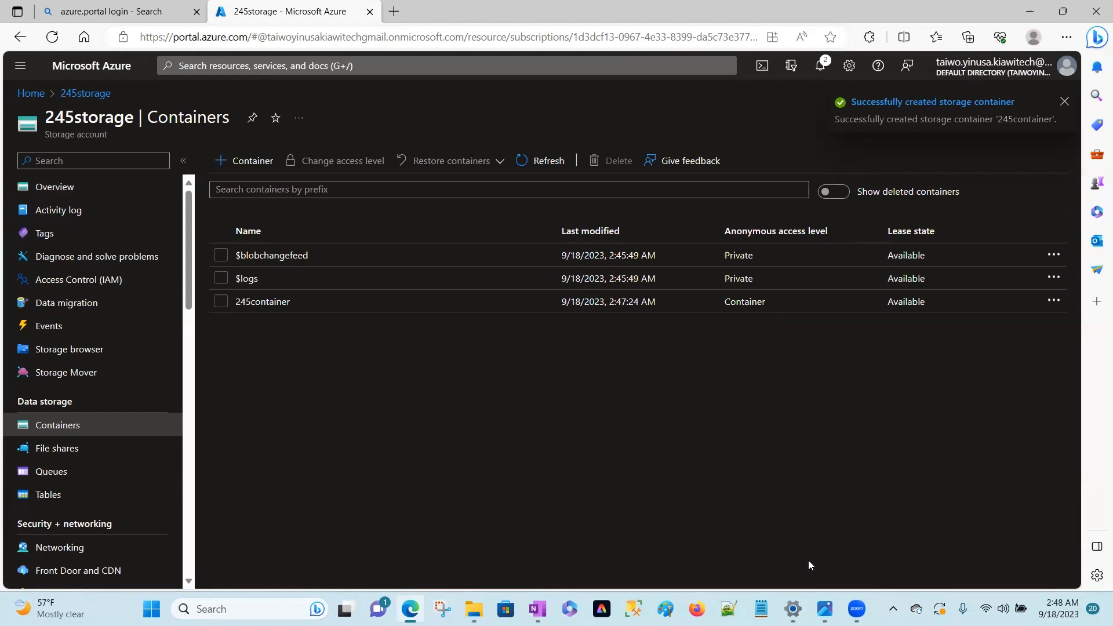
Upload azure 2.jpg from the Image folder in Pictures to 245container.
left_click(260, 303)
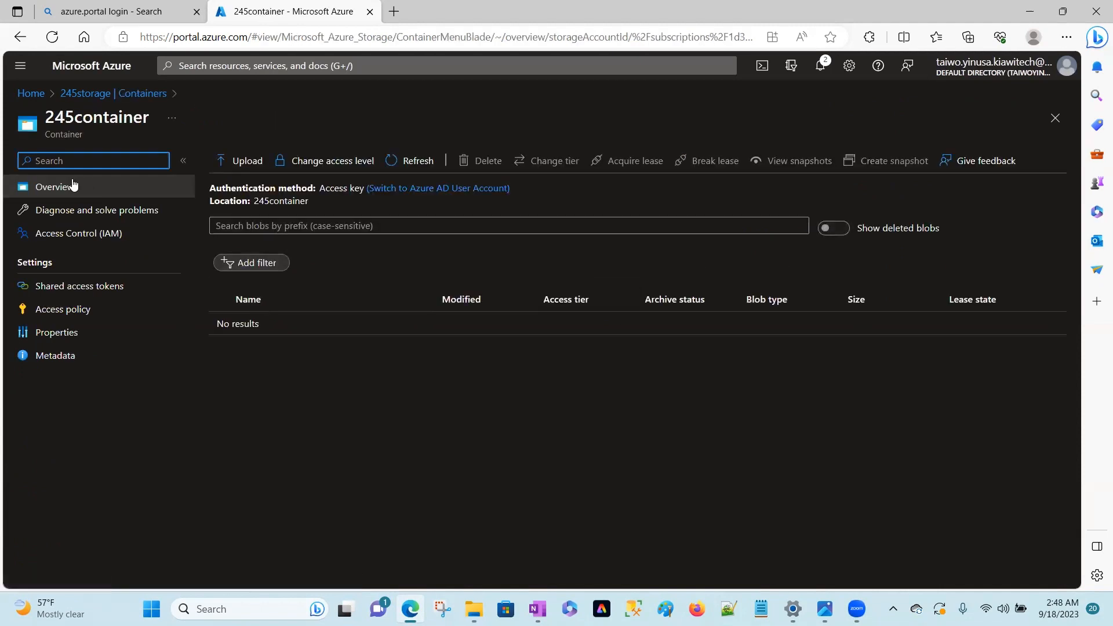
left_click(132, 95)
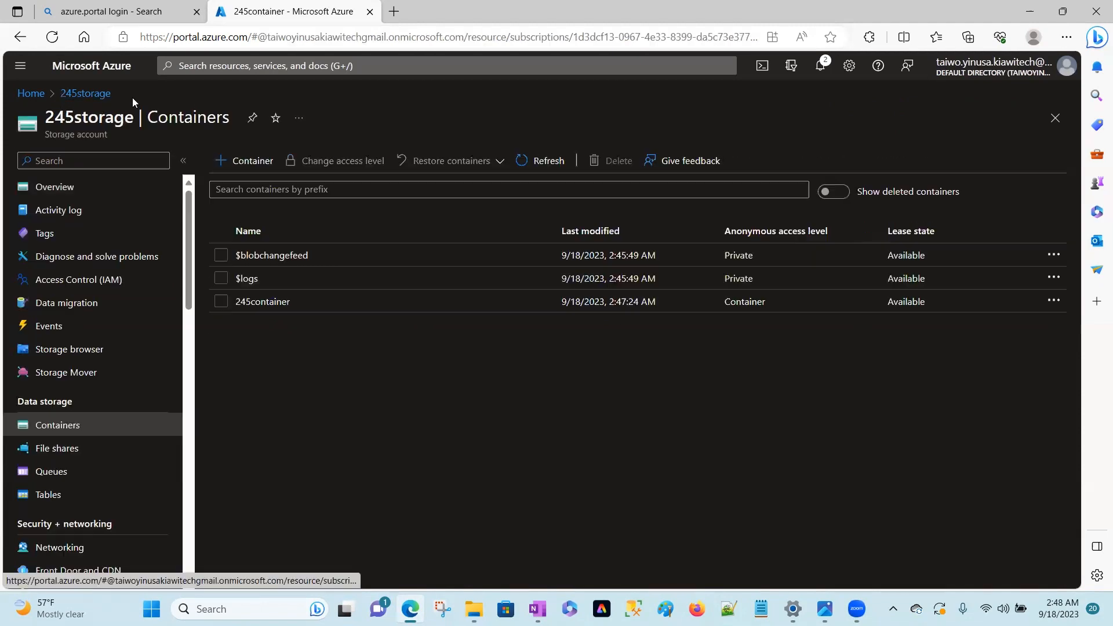
left_click(261, 303)
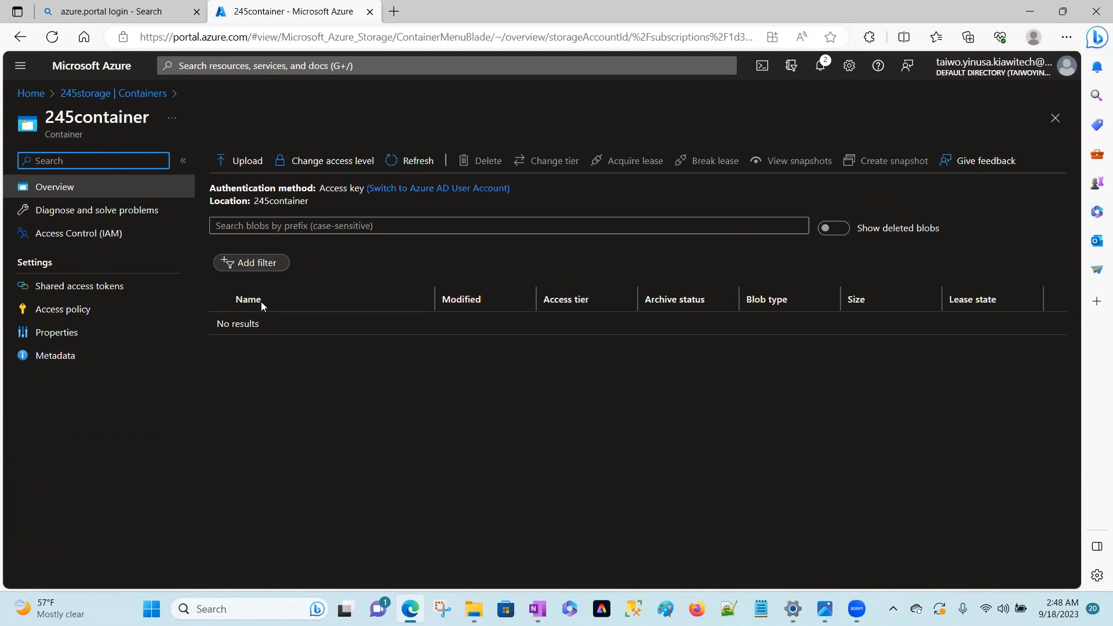
left_click(241, 164)
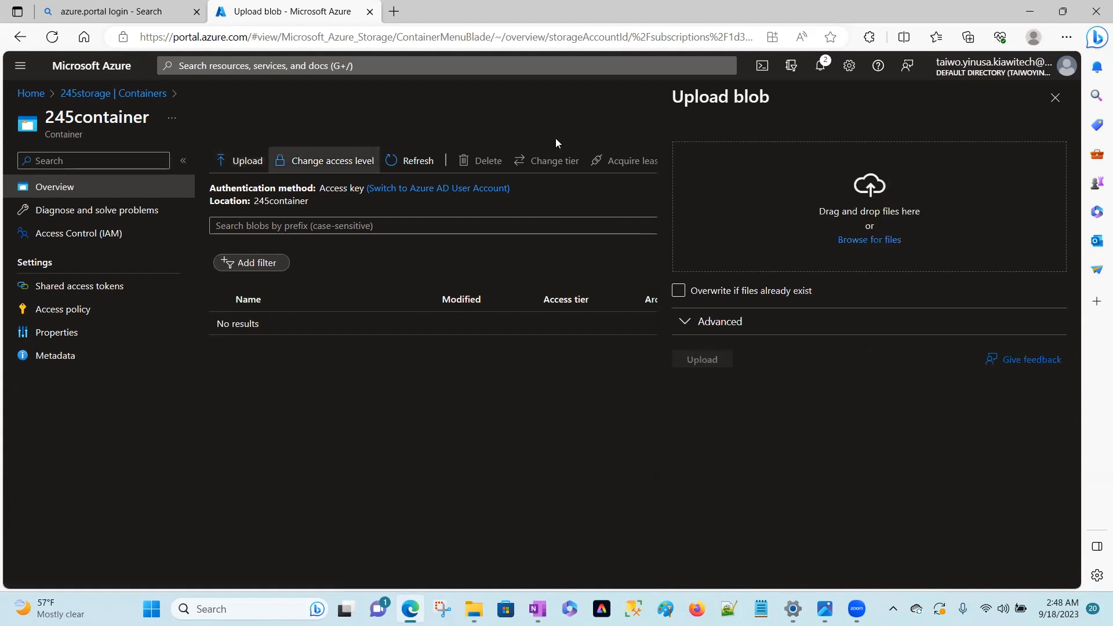
left_click(870, 240)
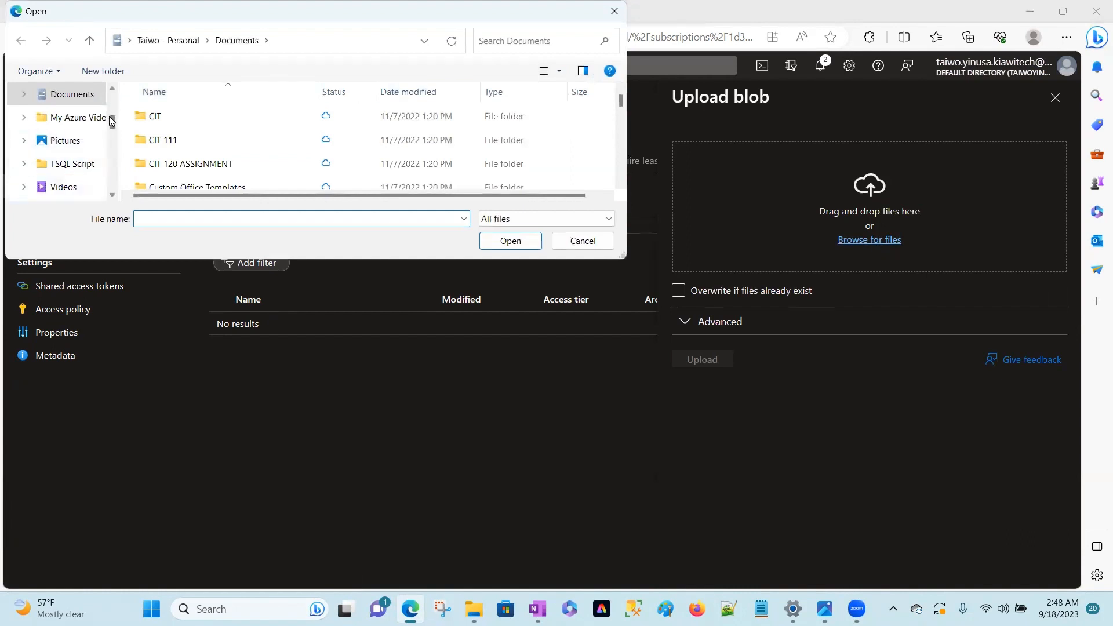
left_click_drag(113, 125, 114, 153)
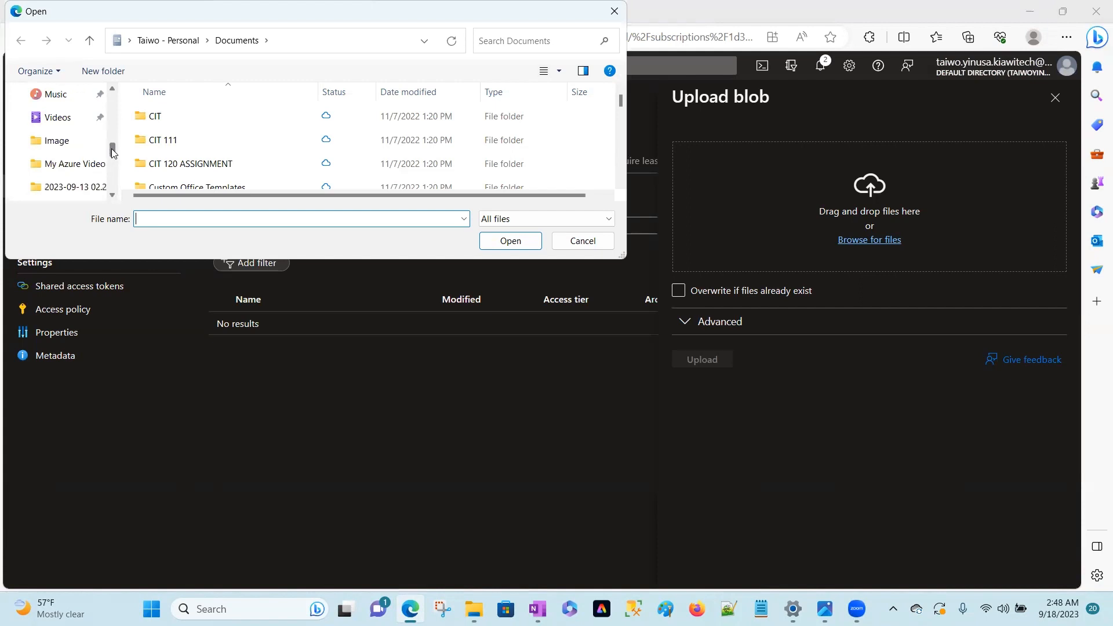
left_click(56, 141)
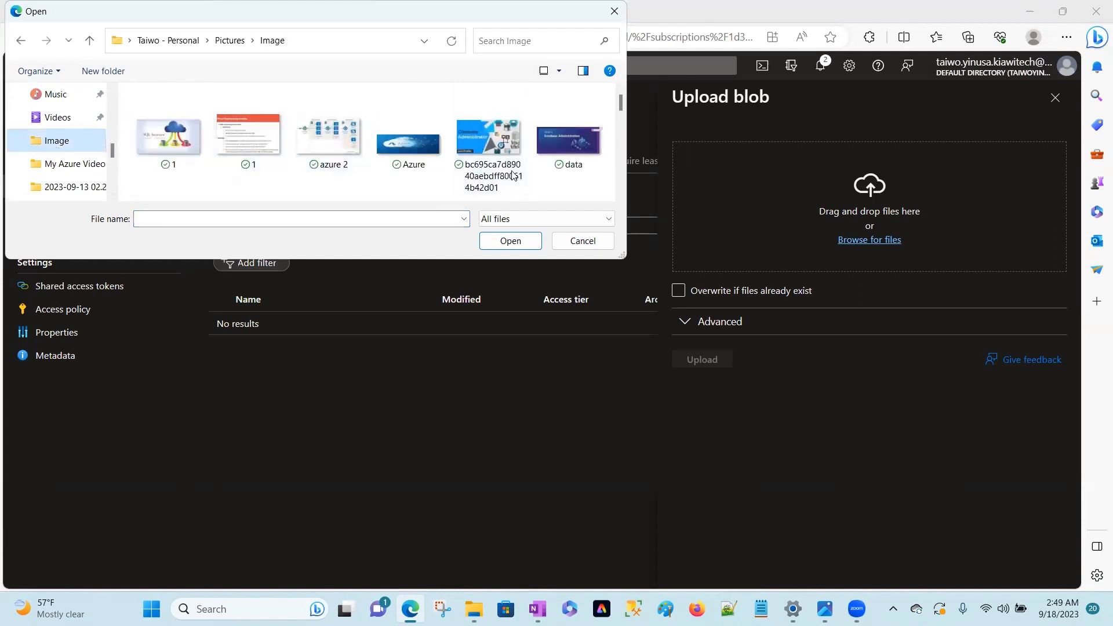
left_click(332, 148)
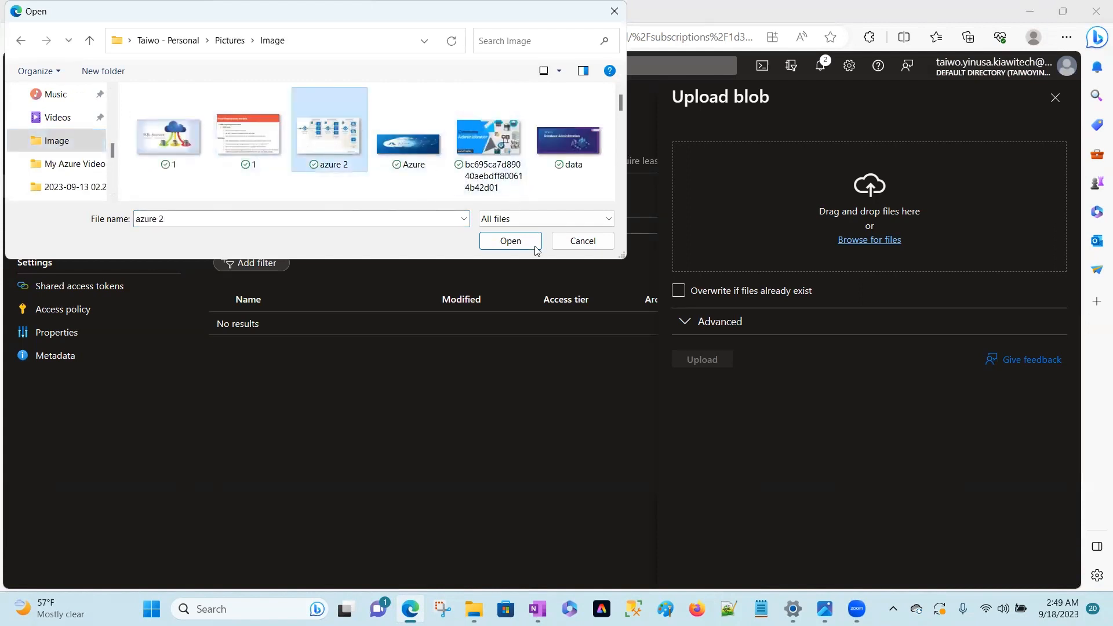
left_click(507, 244)
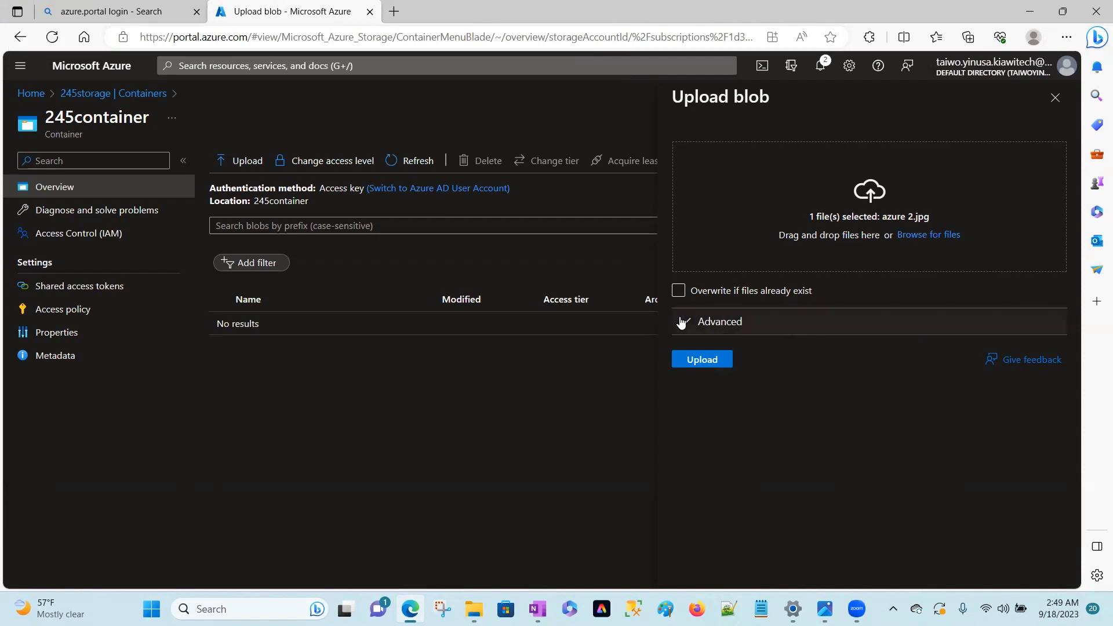
left_click(717, 364)
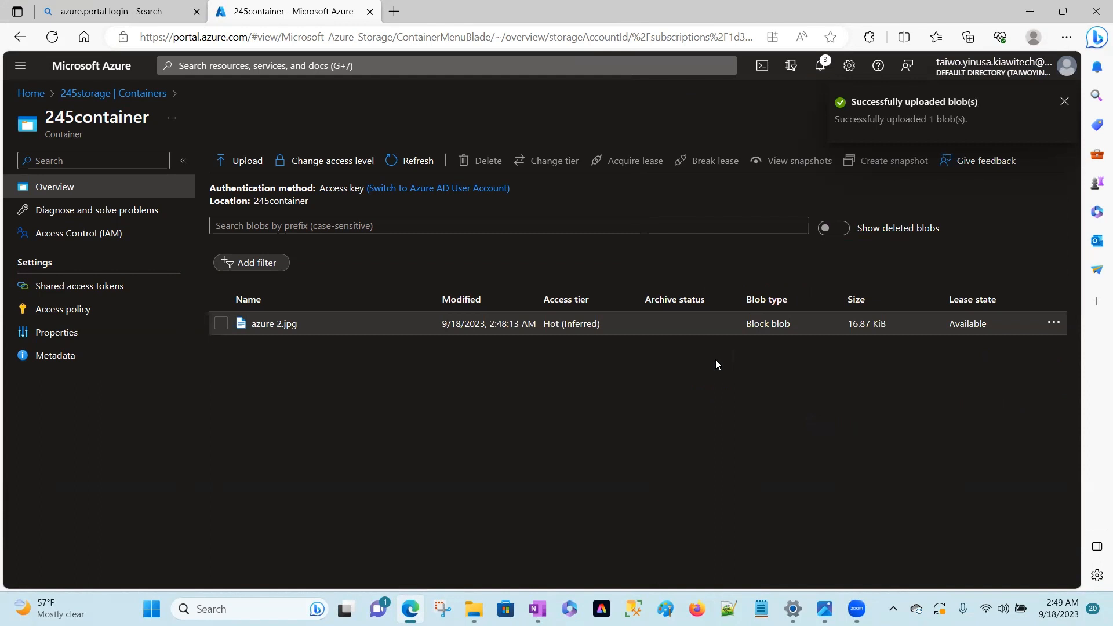
Copy the URL of the azure 2.jpg blob, load it in a new browser tab and examine the image.
left_click(276, 327)
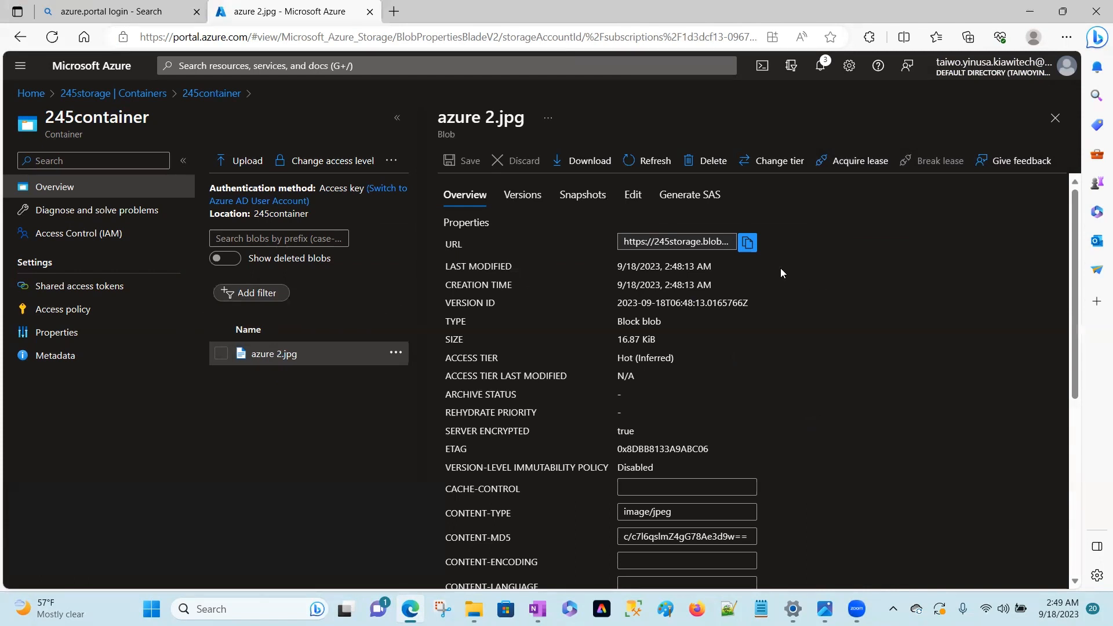
left_click(743, 246)
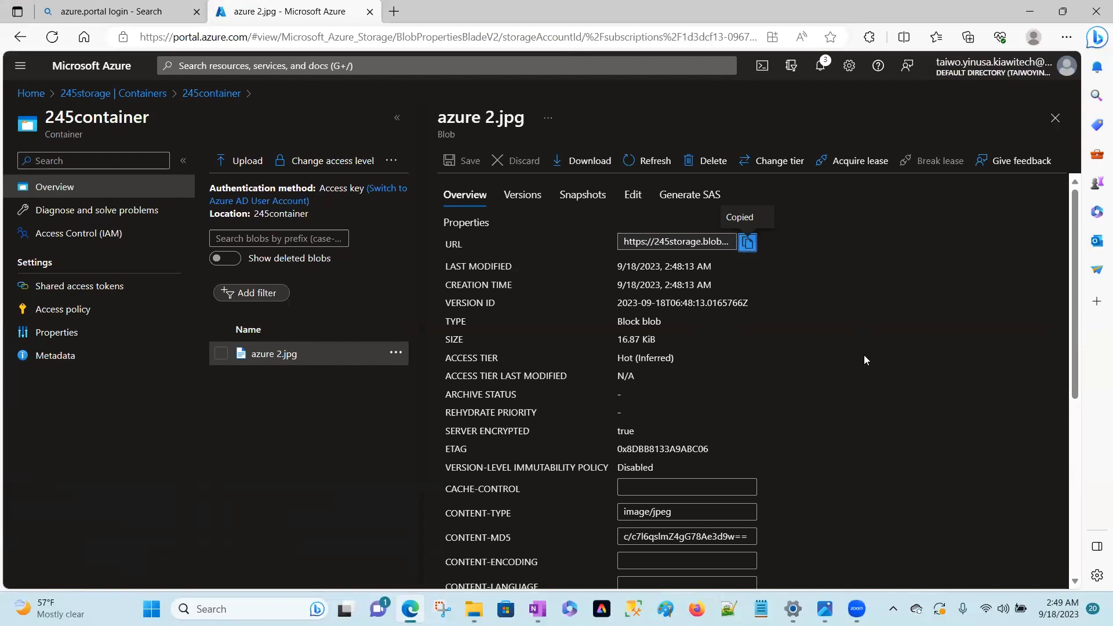
left_click(395, 12)
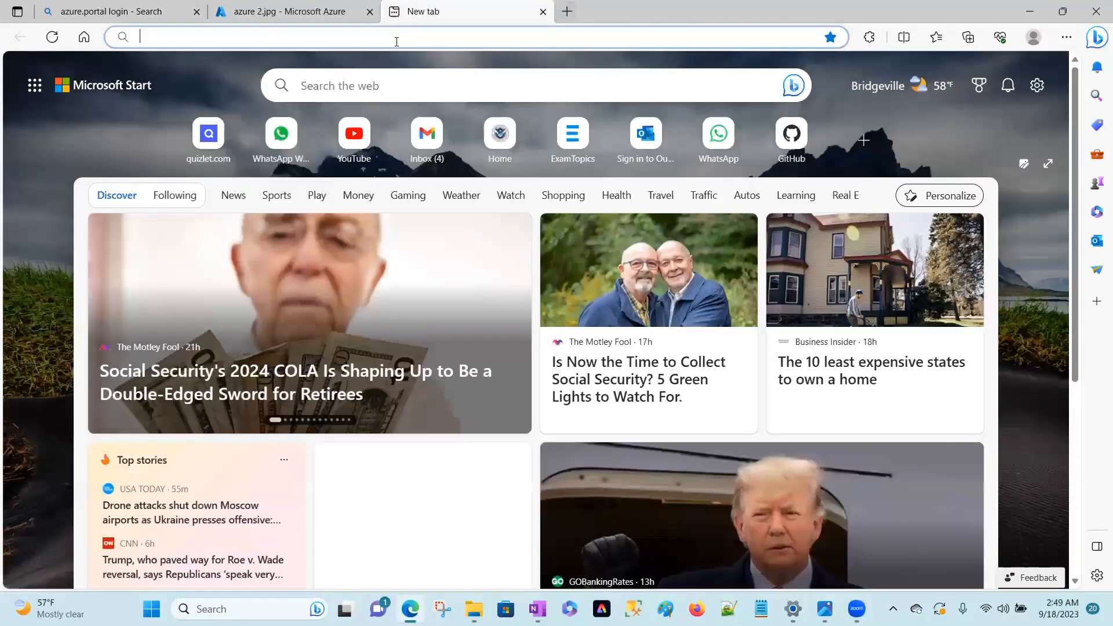
left_click(397, 38)
key("ctrl+v")
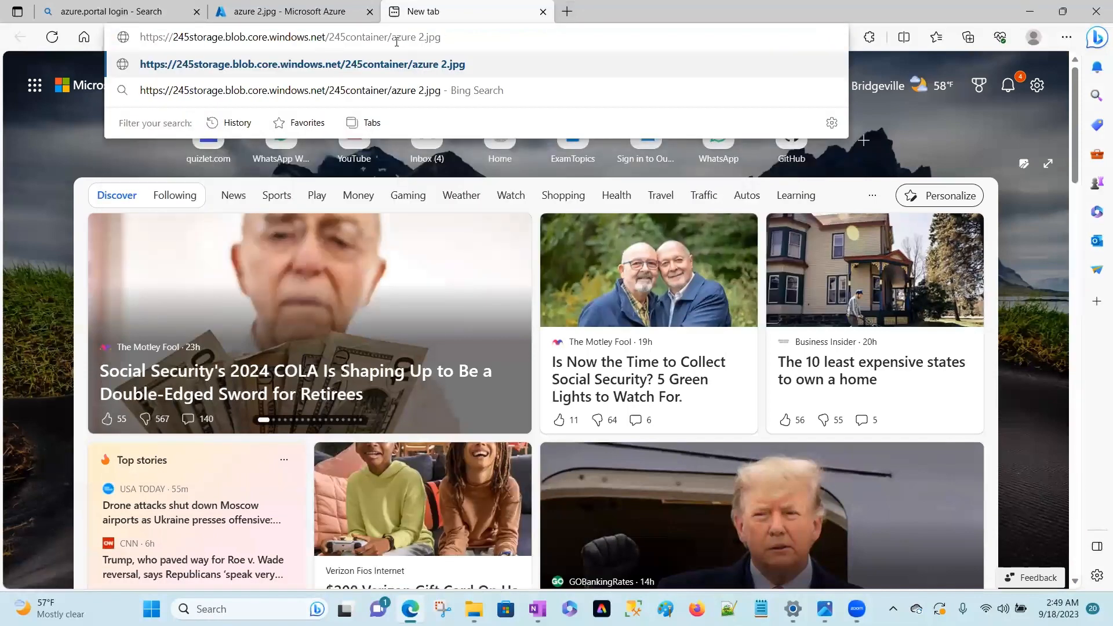
key("Return")
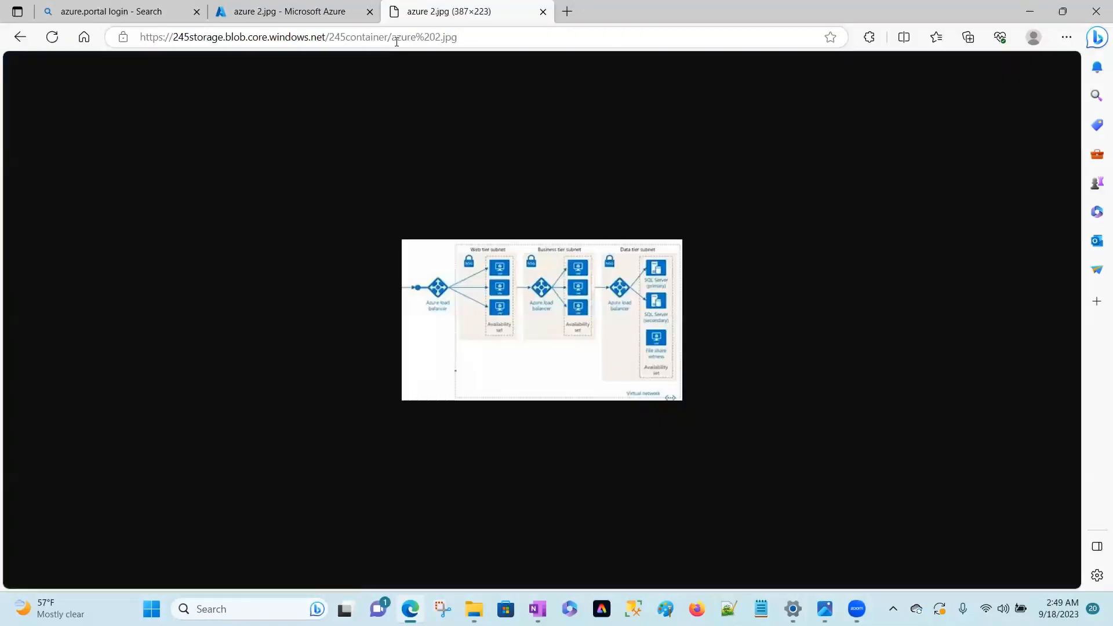
scroll(568, 316, "up", 3, "ctrl")
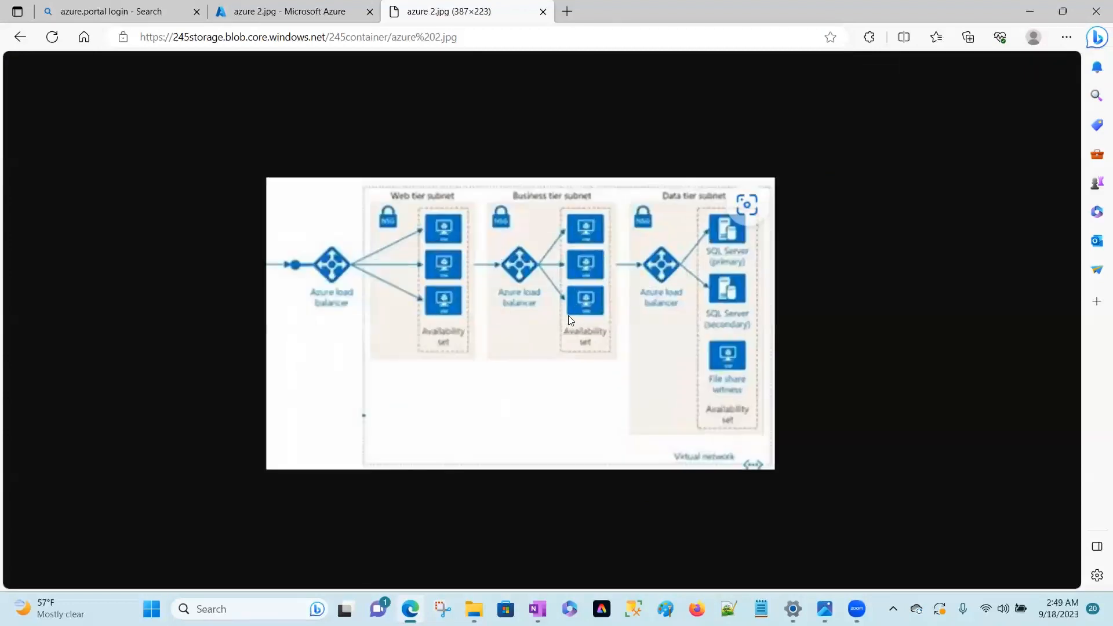
scroll(568, 315, "up", 3, "ctrl")
scroll(568, 315, "down", 3, "ctrl")
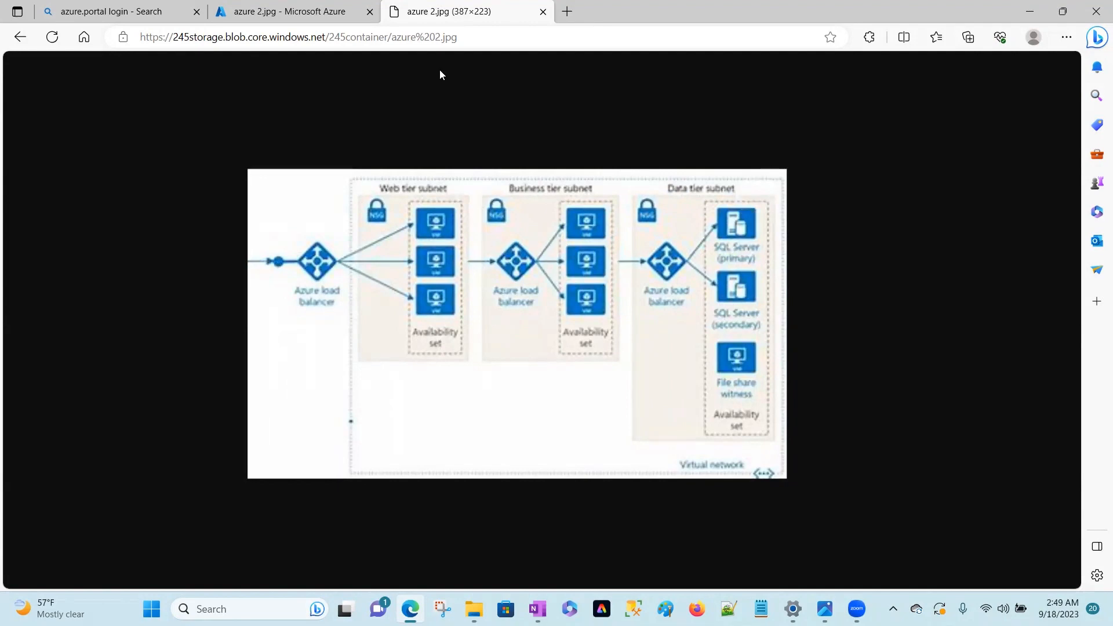
Return to 245container in the portal and upload Azure.jpg from the Image folder.
left_click(329, 12)
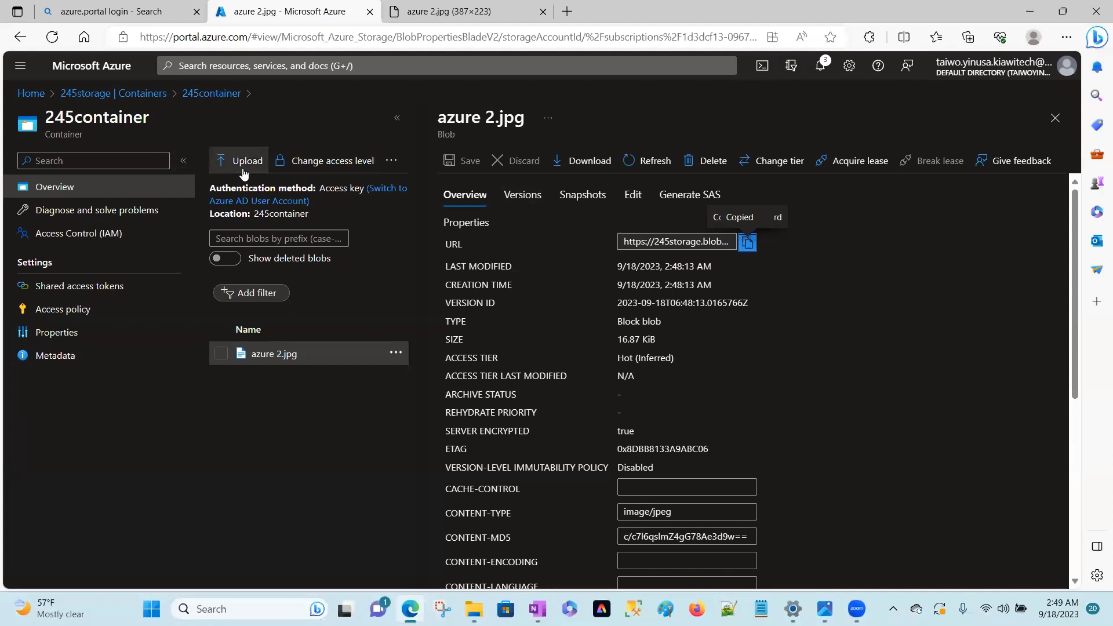
left_click(157, 94)
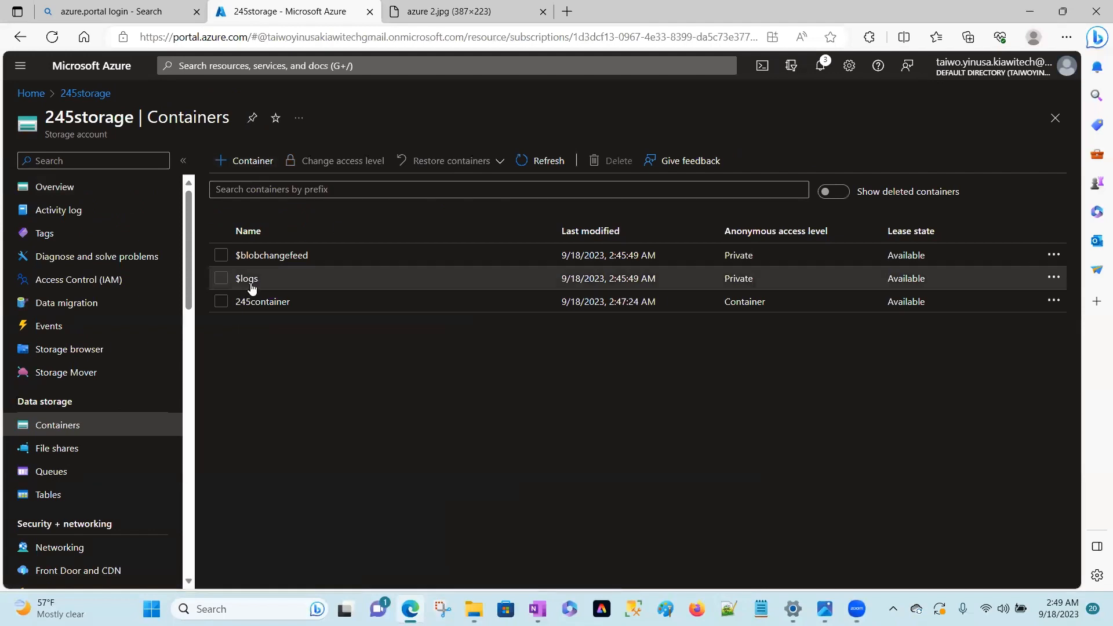
left_click(264, 301)
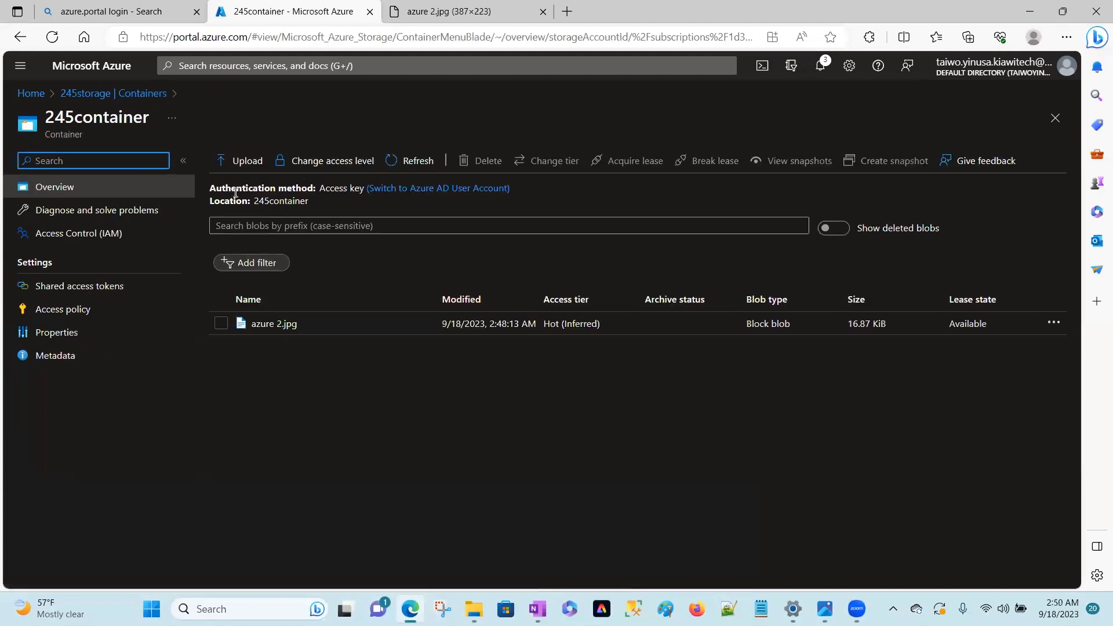
left_click(247, 163)
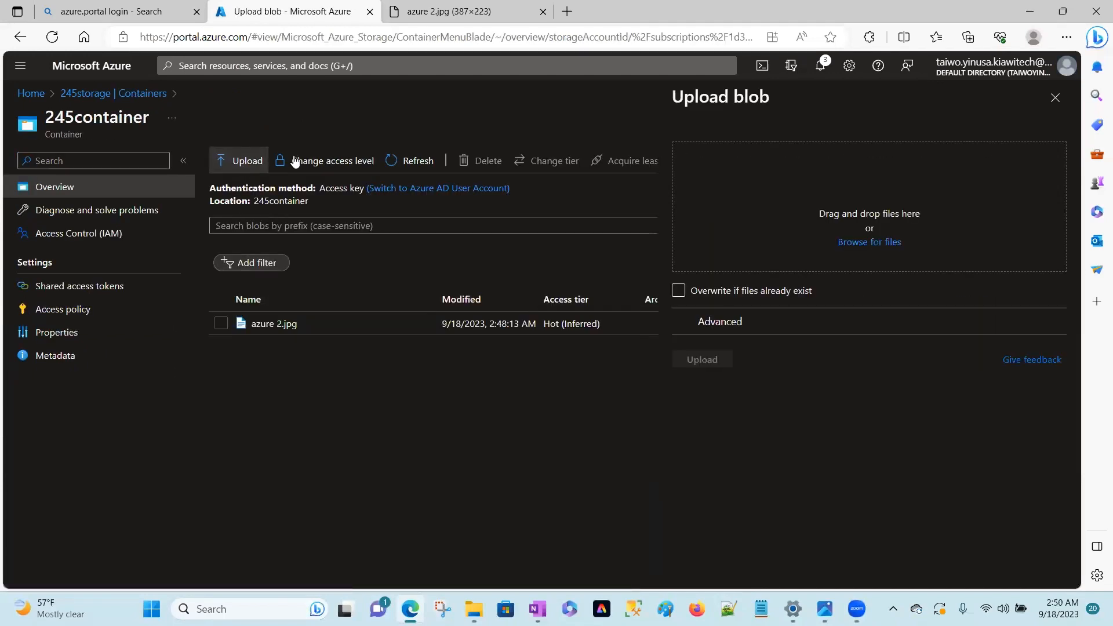
left_click(875, 239)
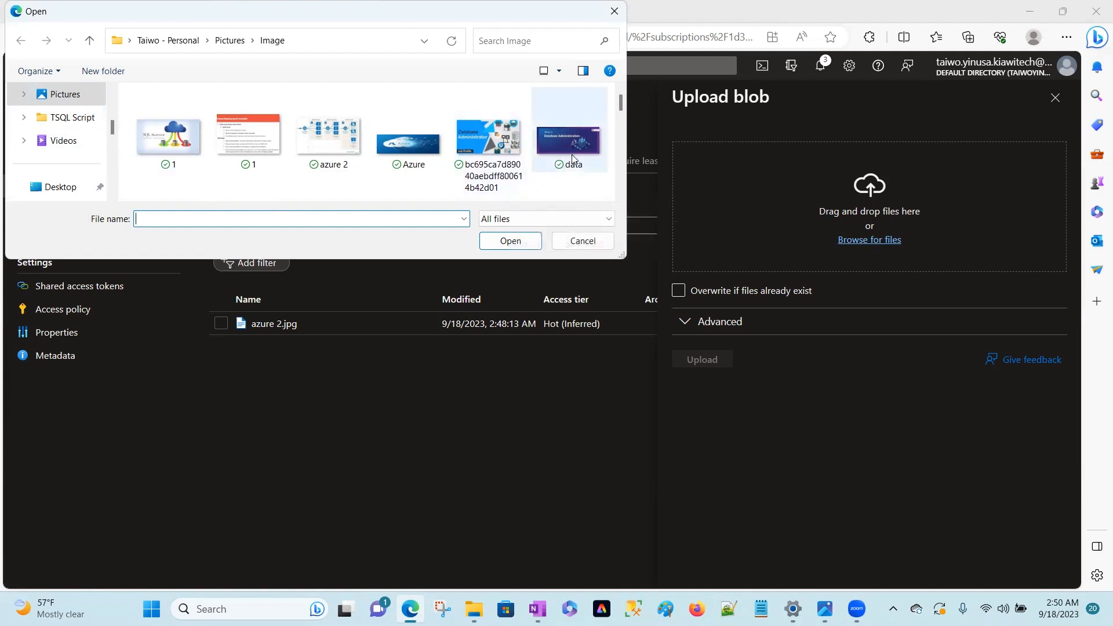
left_click(621, 114)
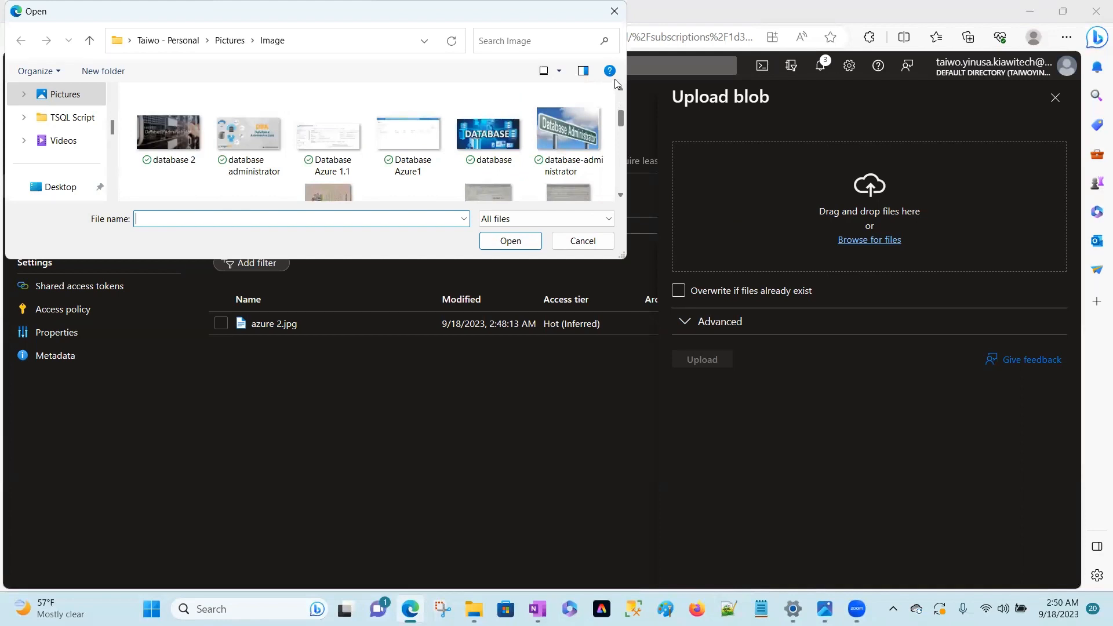
left_click(620, 93)
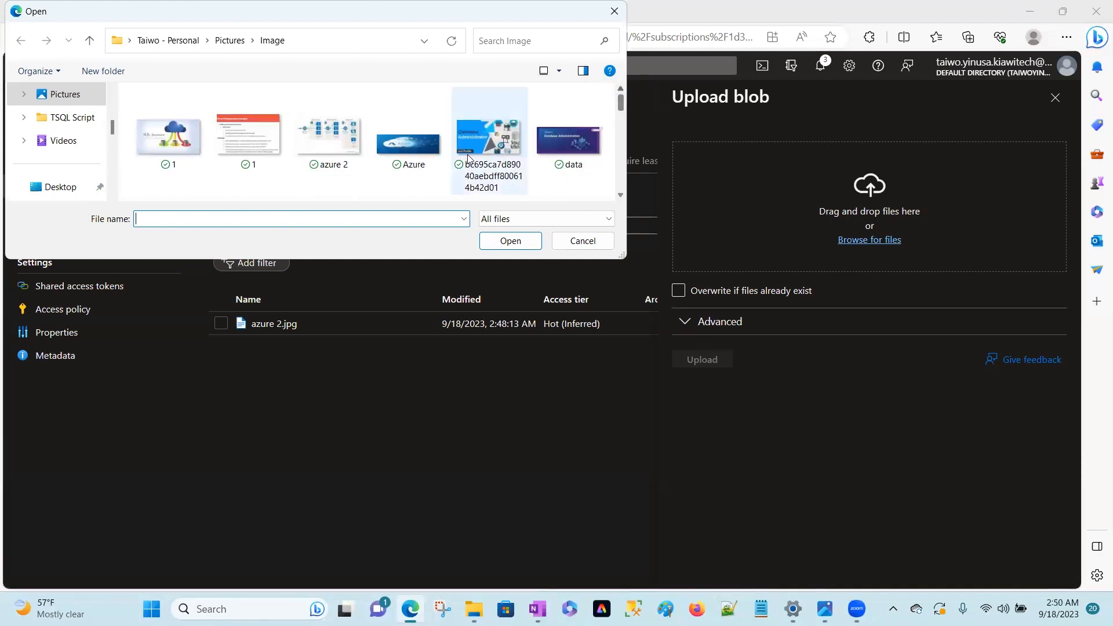
left_click(409, 140)
left_click(517, 243)
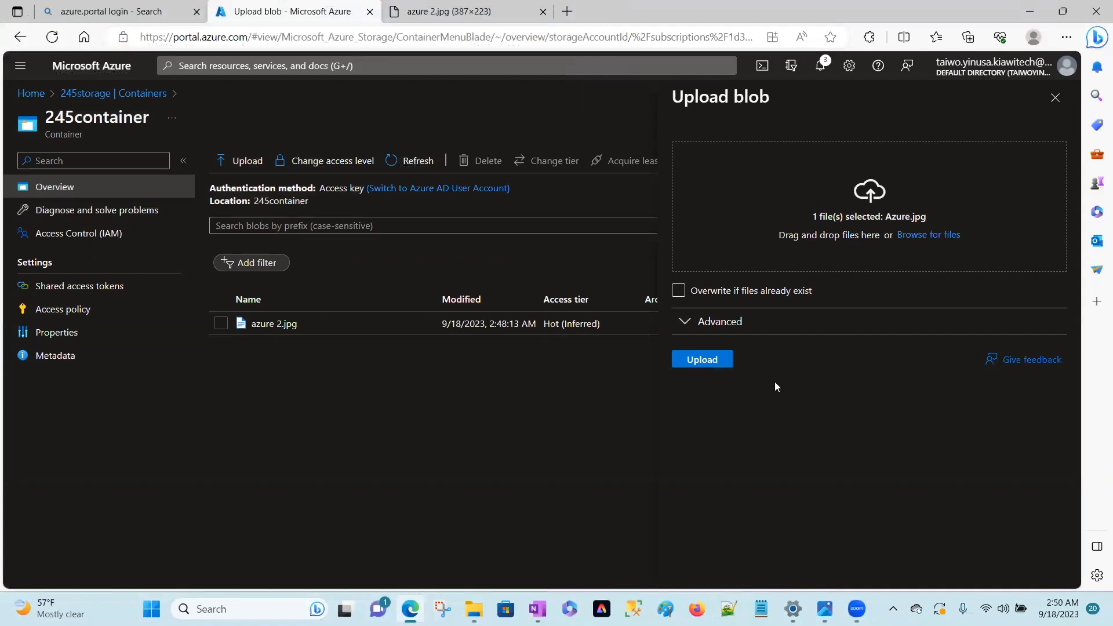
left_click(714, 359)
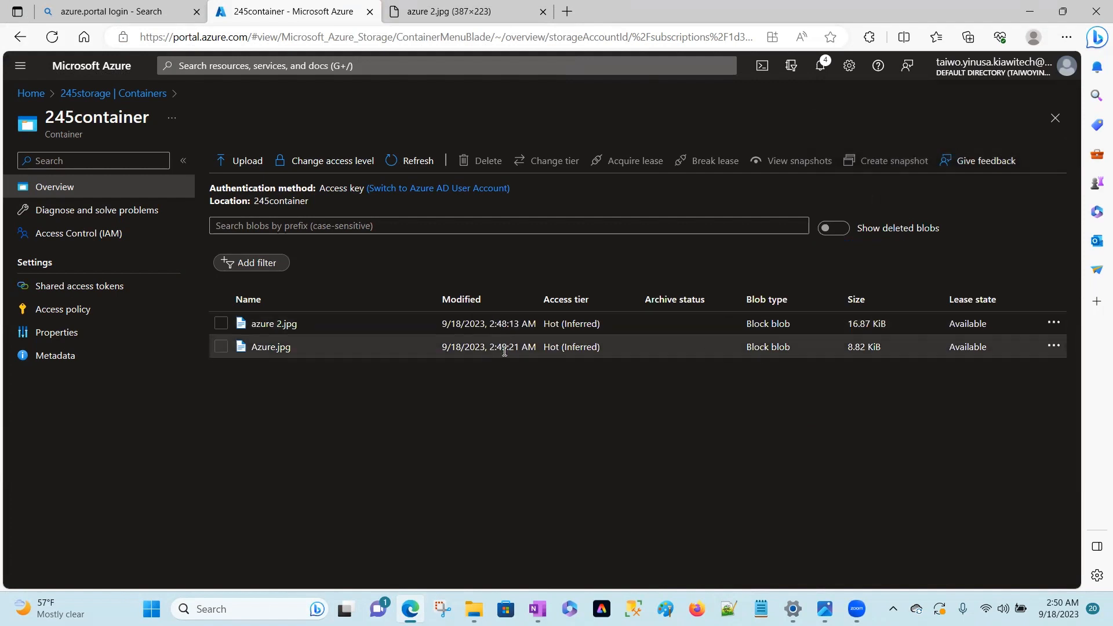
Copy the URL of the Azure.jpg blob, load it in a new browser tab and examine the image.
left_click(278, 348)
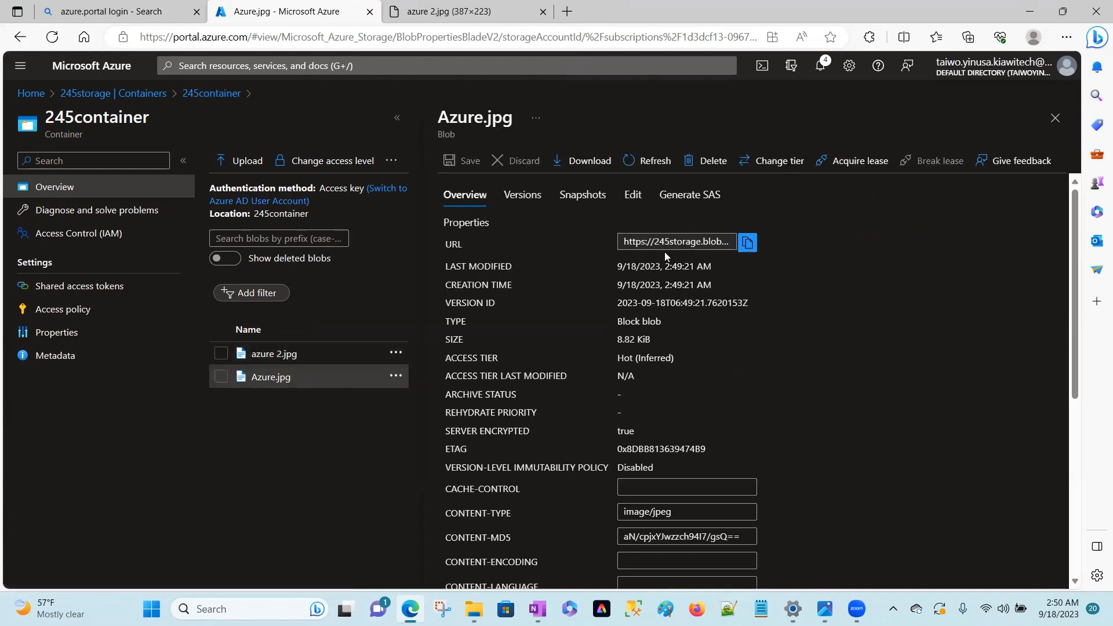
left_click(747, 242)
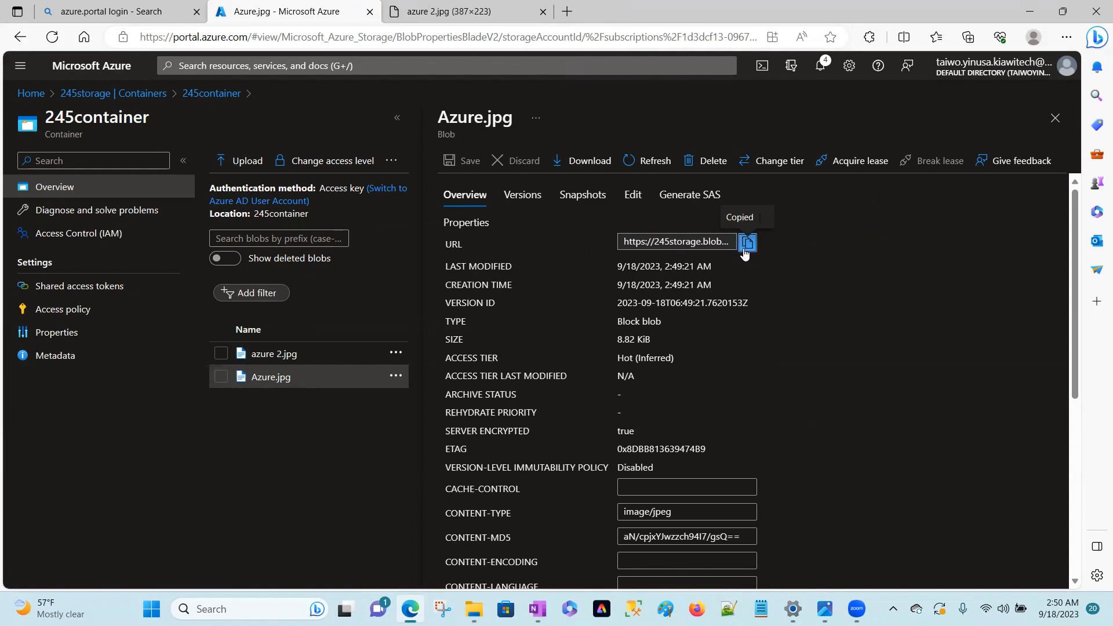
left_click(566, 13)
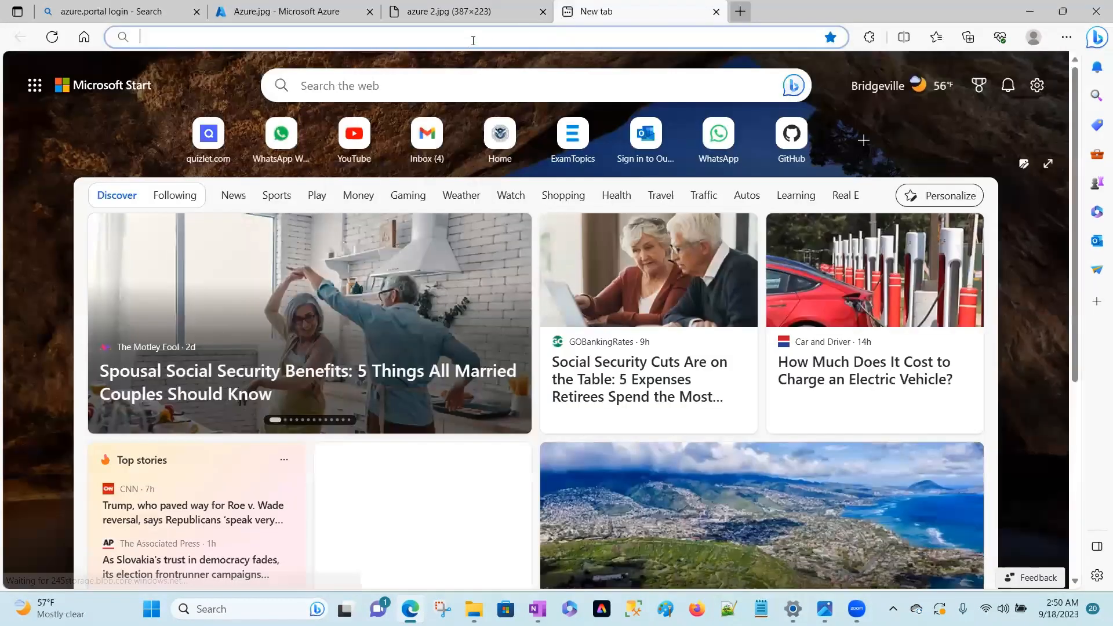
left_click(482, 37)
key("ctrl+v")
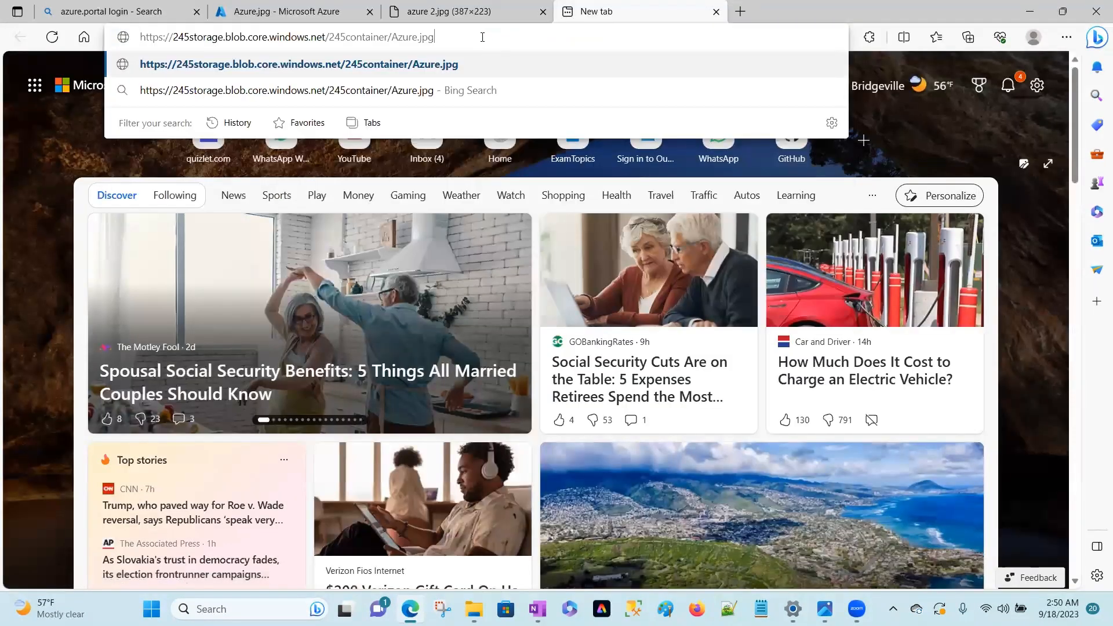
key("Return")
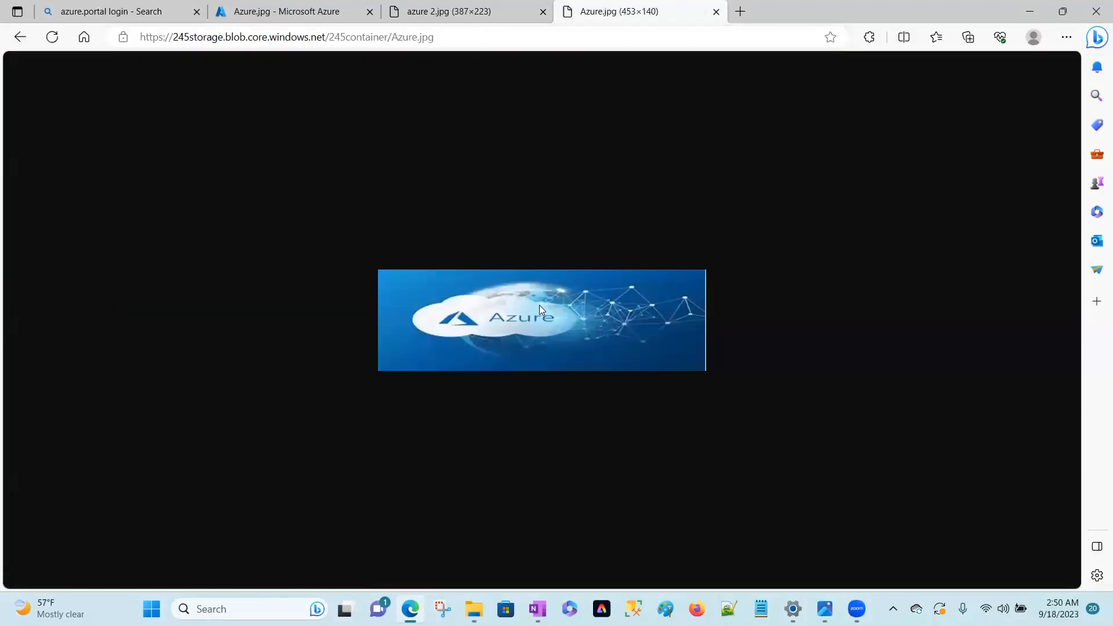
scroll(536, 309, "up", 5, "ctrl")
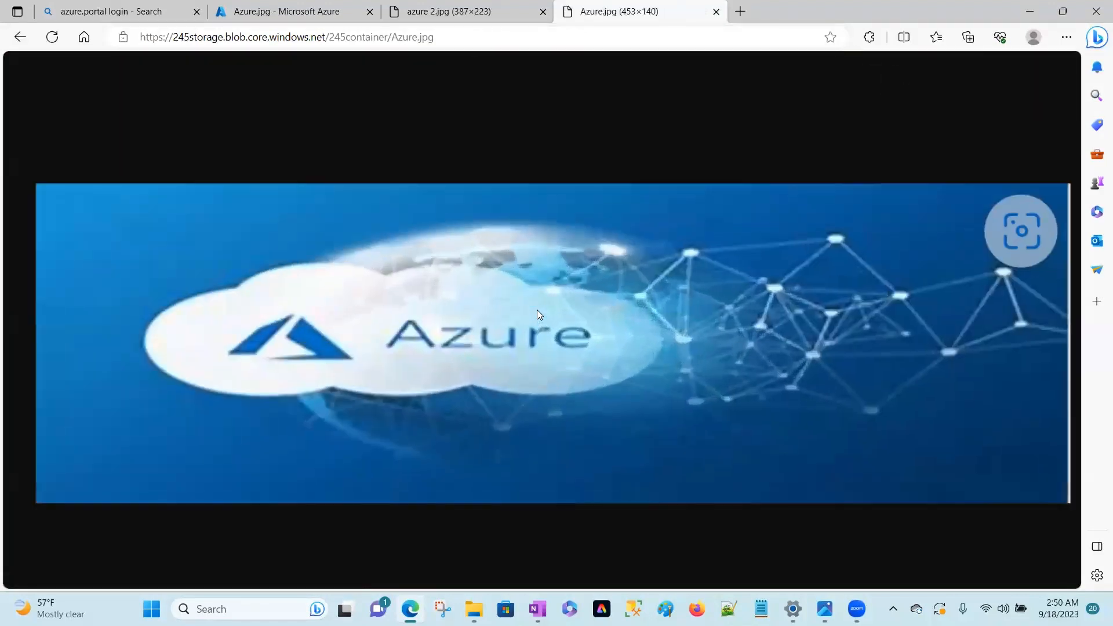
scroll(537, 309, "down", 2, "ctrl")
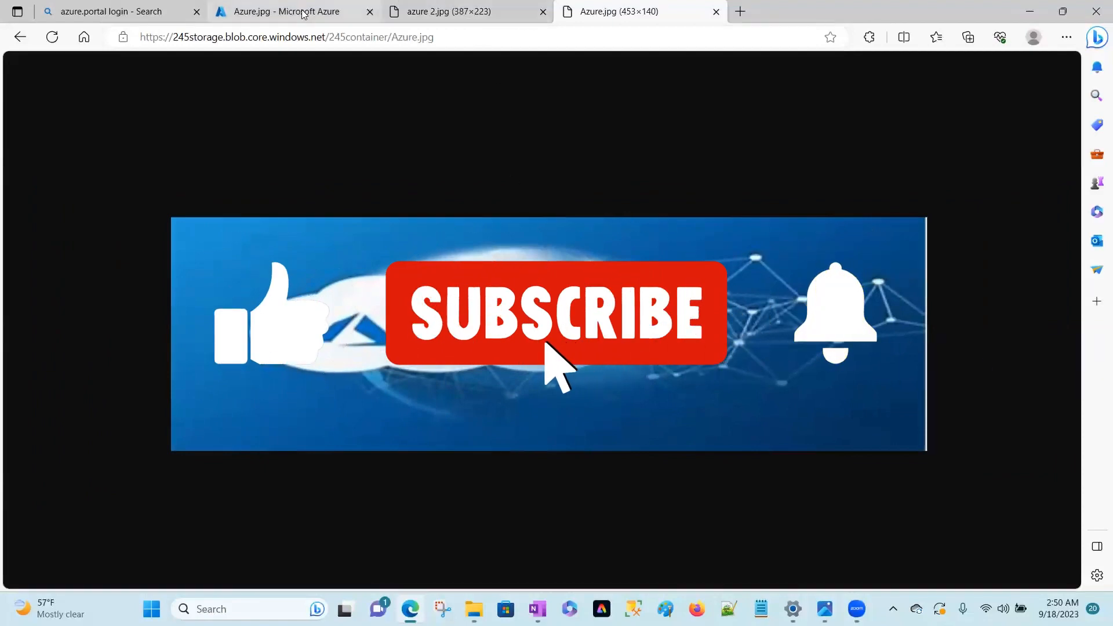
Return to the 245storage account in the portal and review the properties on its overview page.
left_click(284, 11)
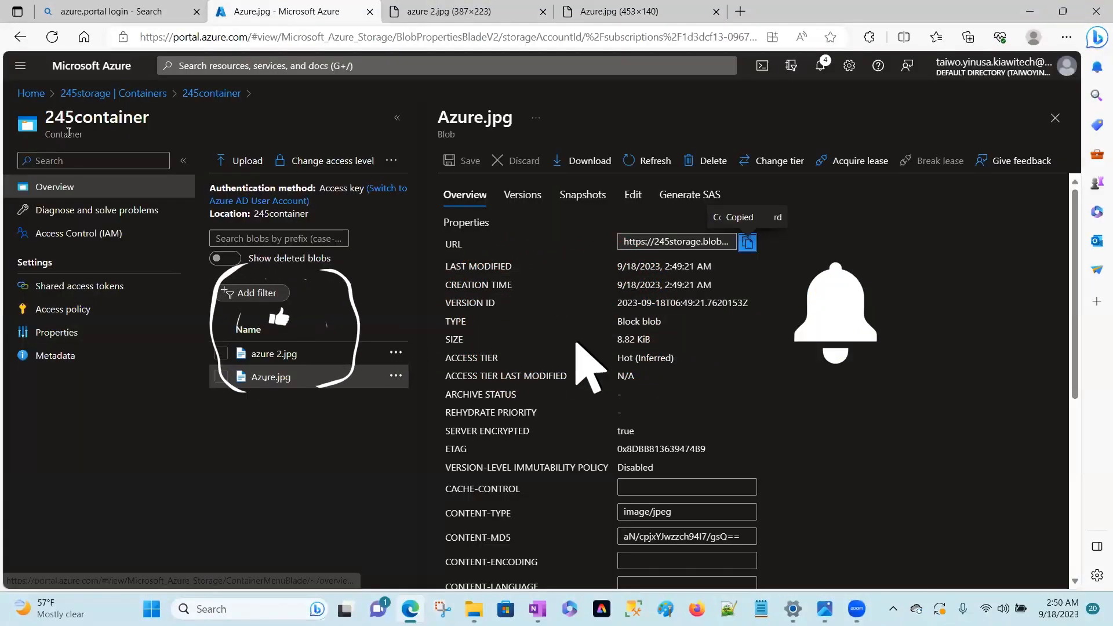
left_click(145, 94)
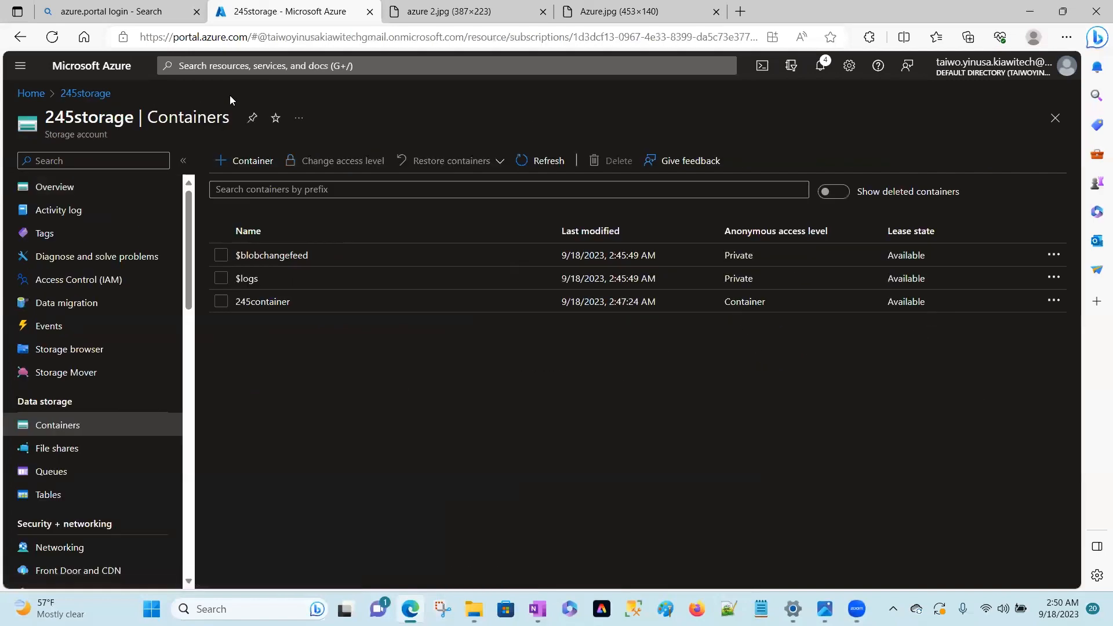
left_click(72, 193)
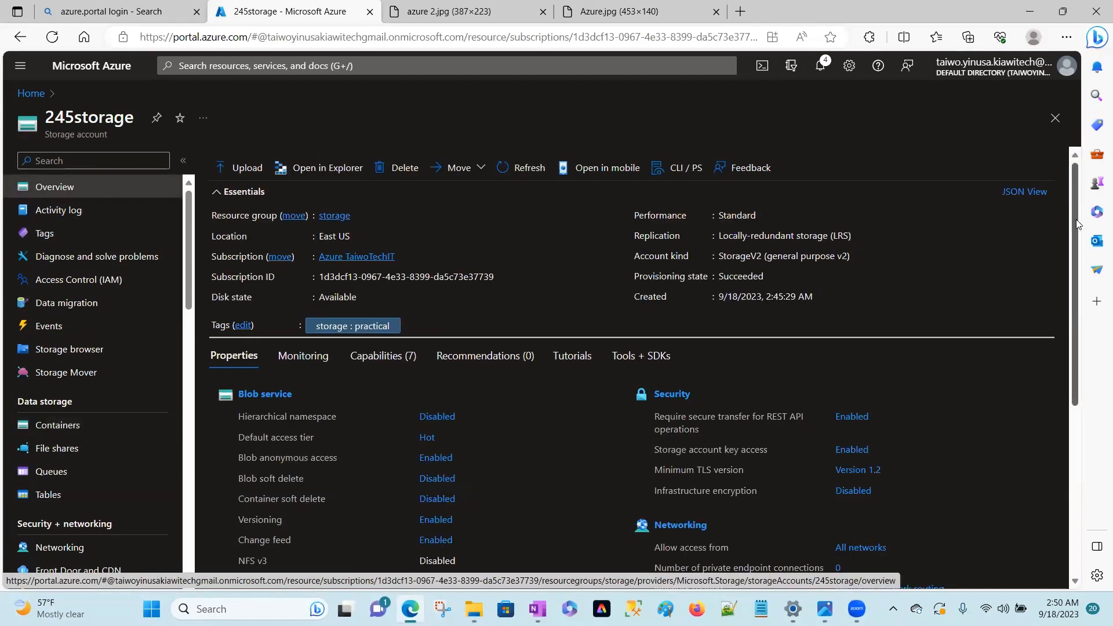
left_click_drag(1075, 223, 1053, 430)
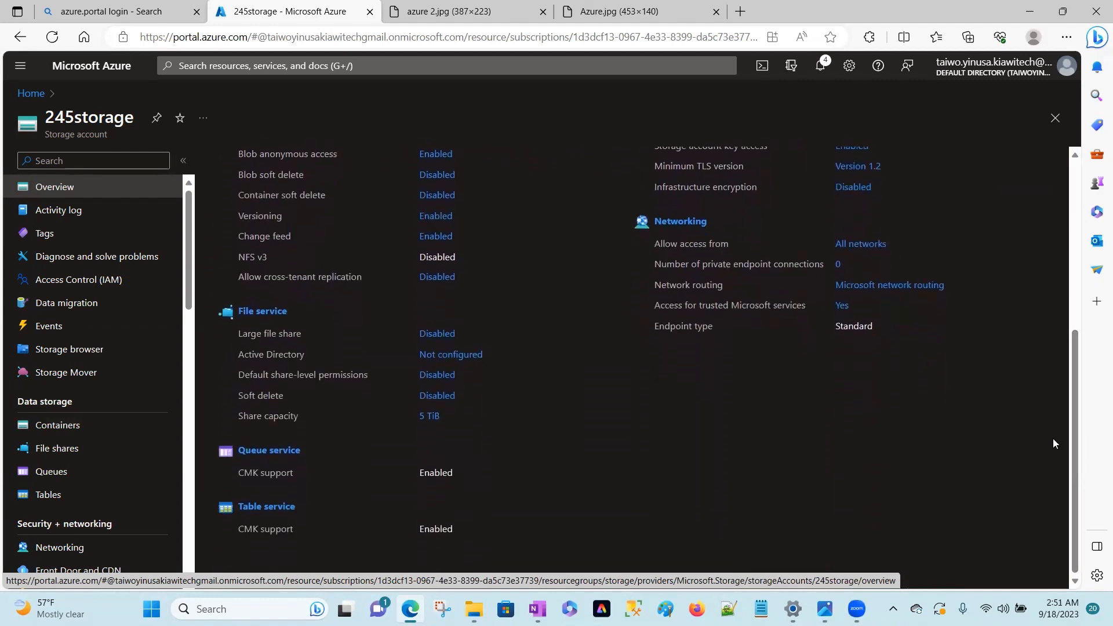